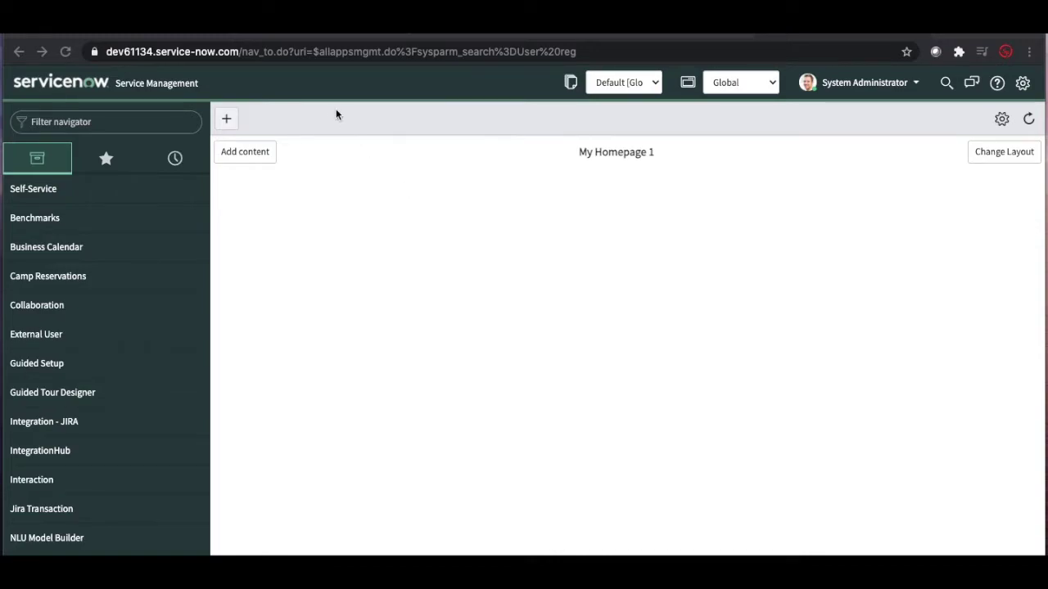
Step: Search 'User regis' in System Definition > Plugins and open the User Registration Request plugin
{"action": "left_click", "coordinate": [157, 123]}
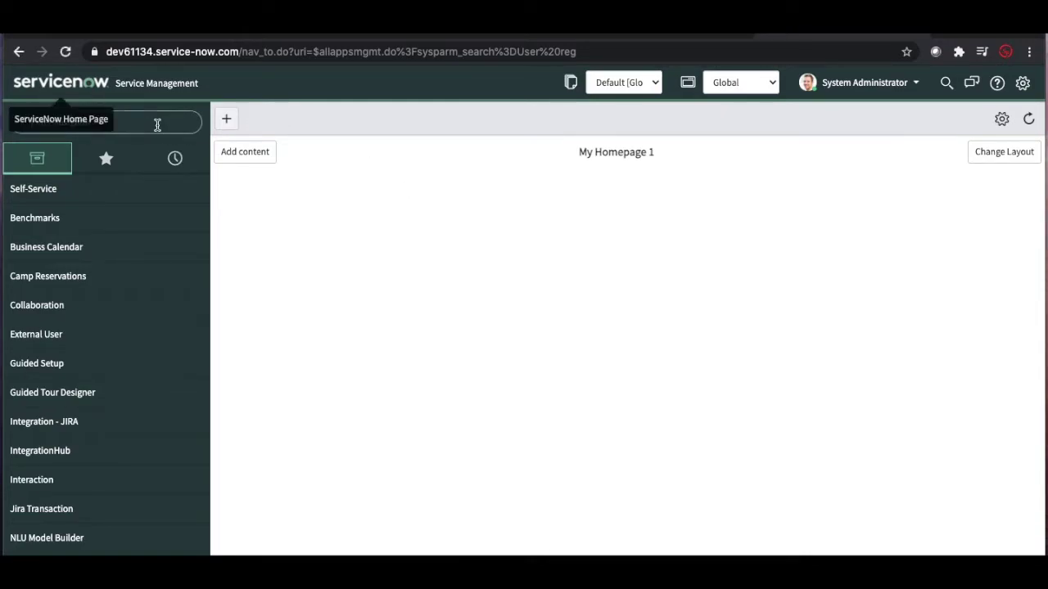
{"action": "type", "text": "plugi"}
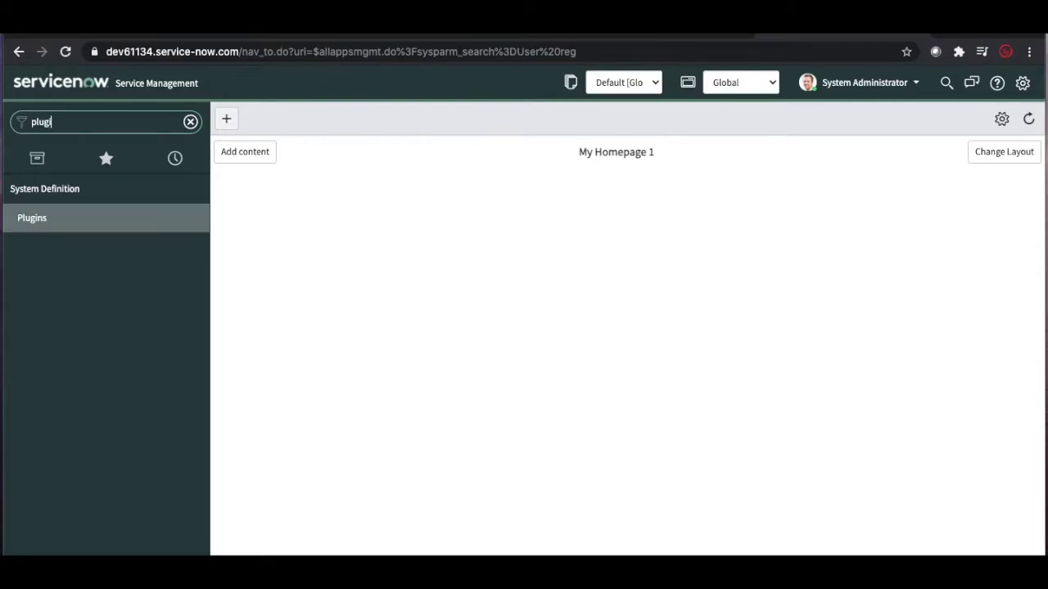
{"action": "left_click", "coordinate": [56, 220]}
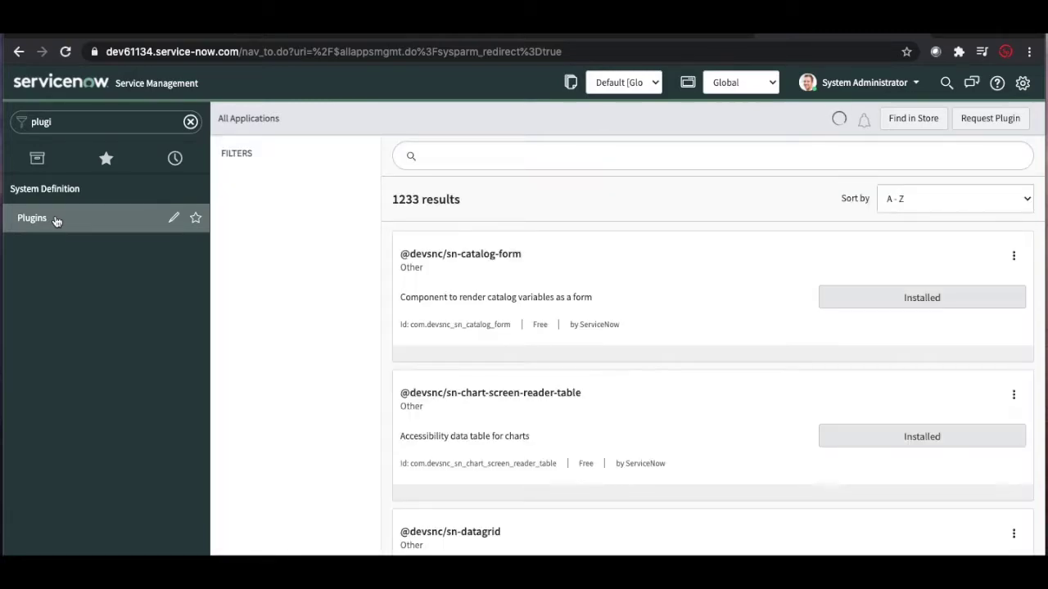
{"action": "type", "text": "Use"}
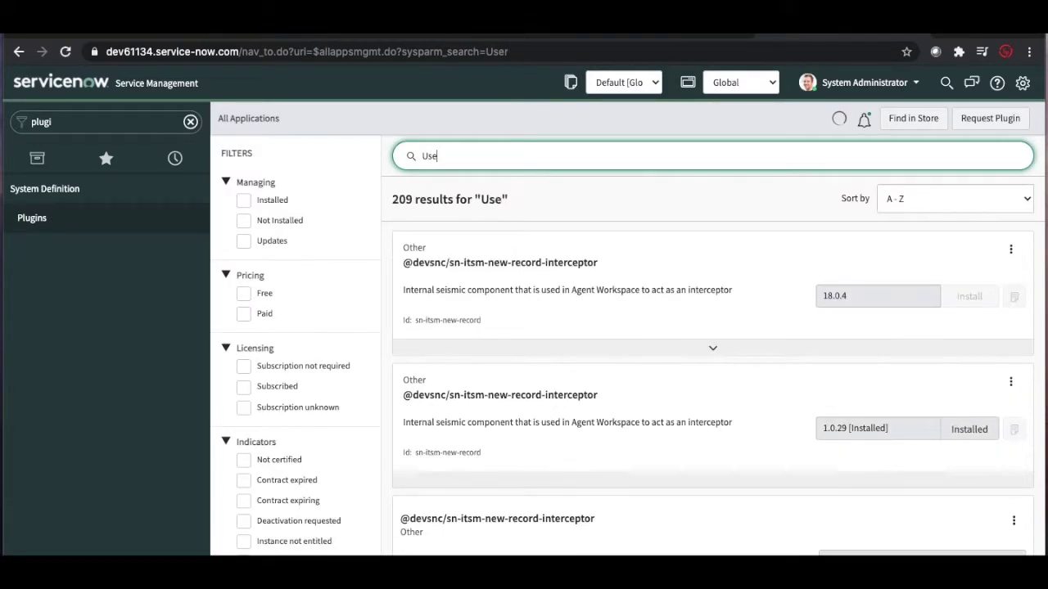
{"action": "type", "text": "r regis"}
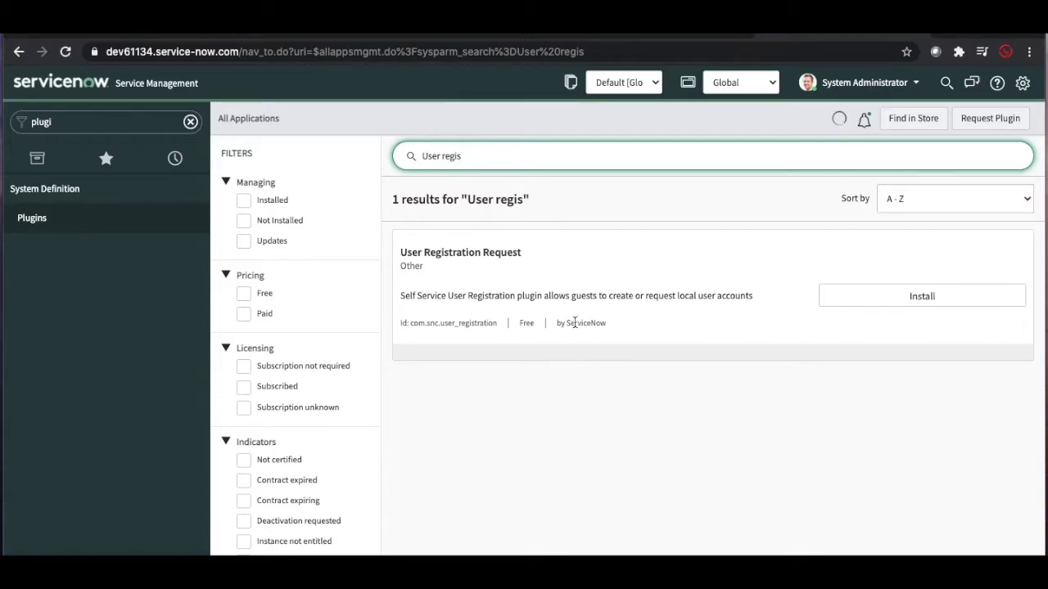
{"action": "left_click", "coordinate": [484, 254]}
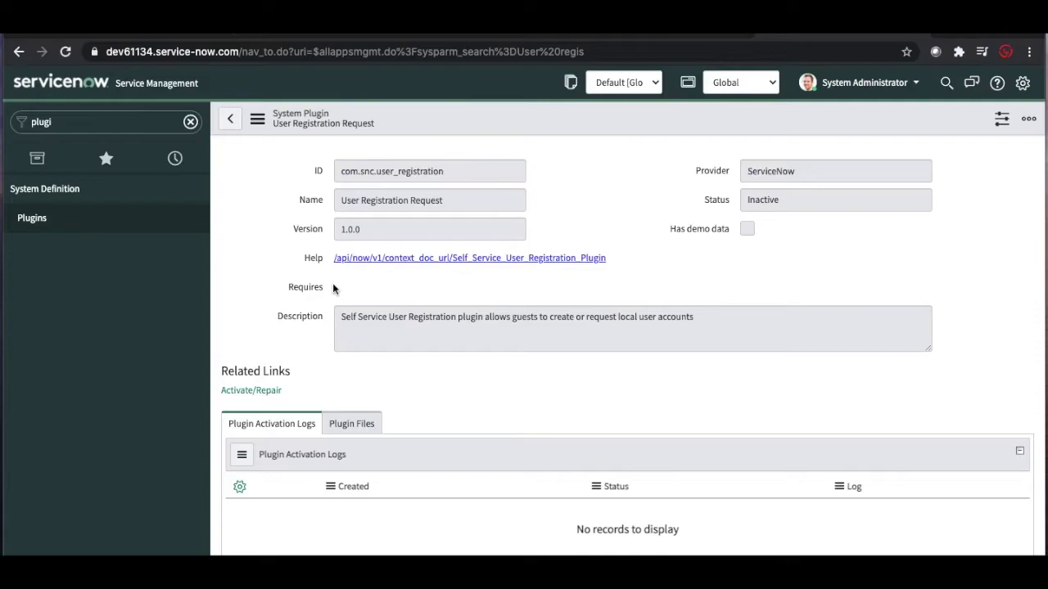
Step: View the plugin's Help documentation, then return to the User Registration Request plugin record
{"action": "left_click", "coordinate": [377, 258]}
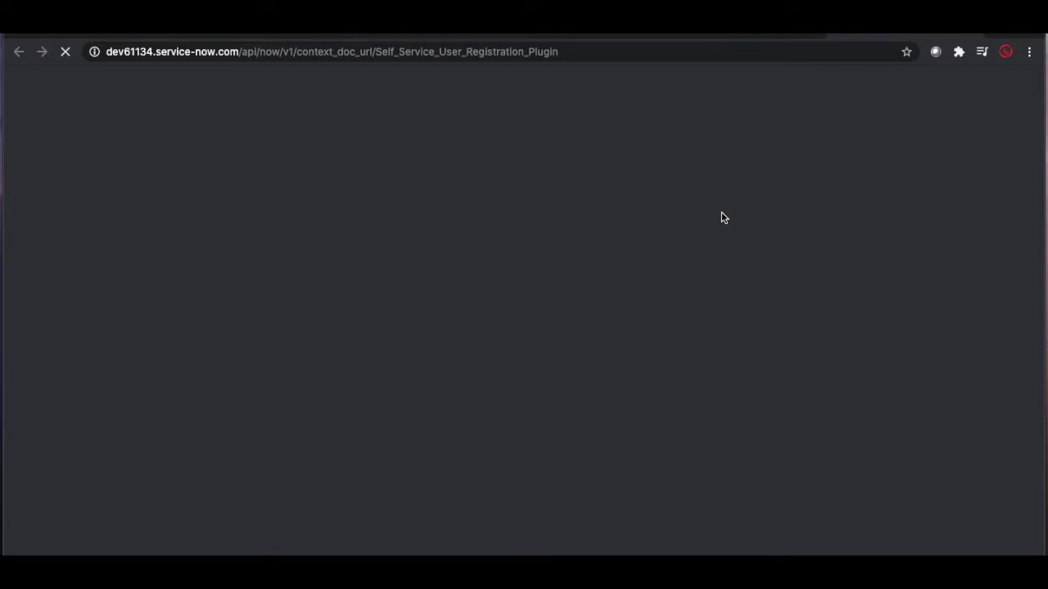
{"action": "key", "text": "alt+Left"}
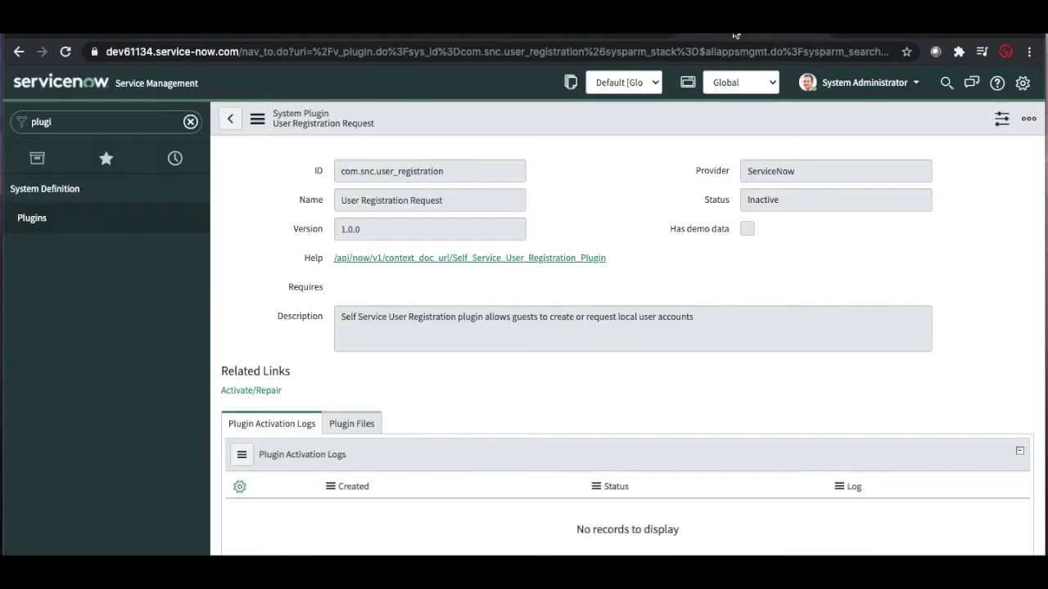
Step: Activate the User Registration Request plugin through Activate/Repair and dismiss the success message
{"action": "left_click", "coordinate": [251, 391]}
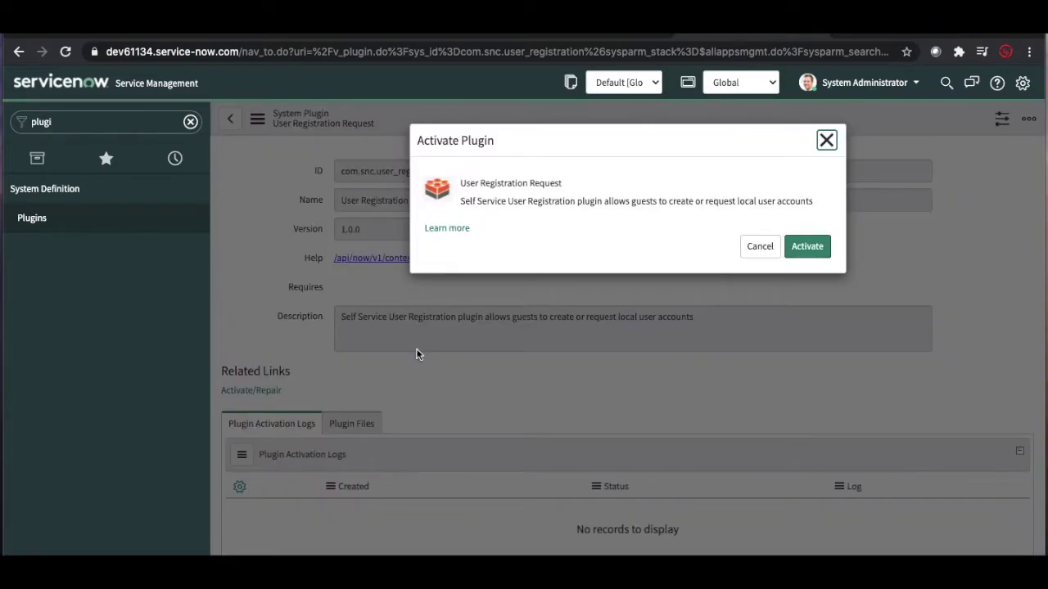
{"action": "left_click", "coordinate": [808, 250]}
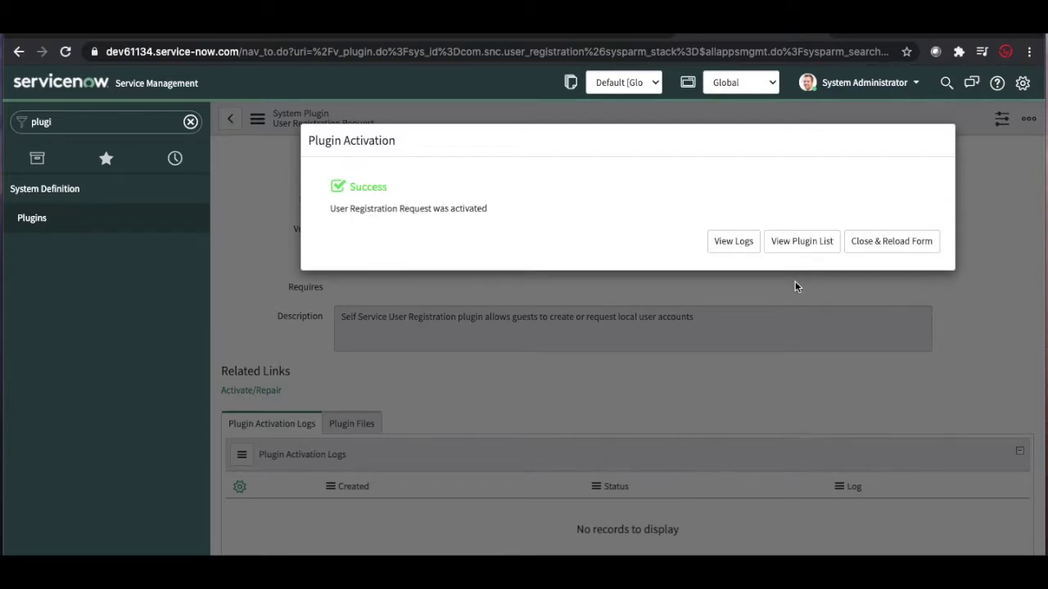
{"action": "left_click", "coordinate": [878, 245]}
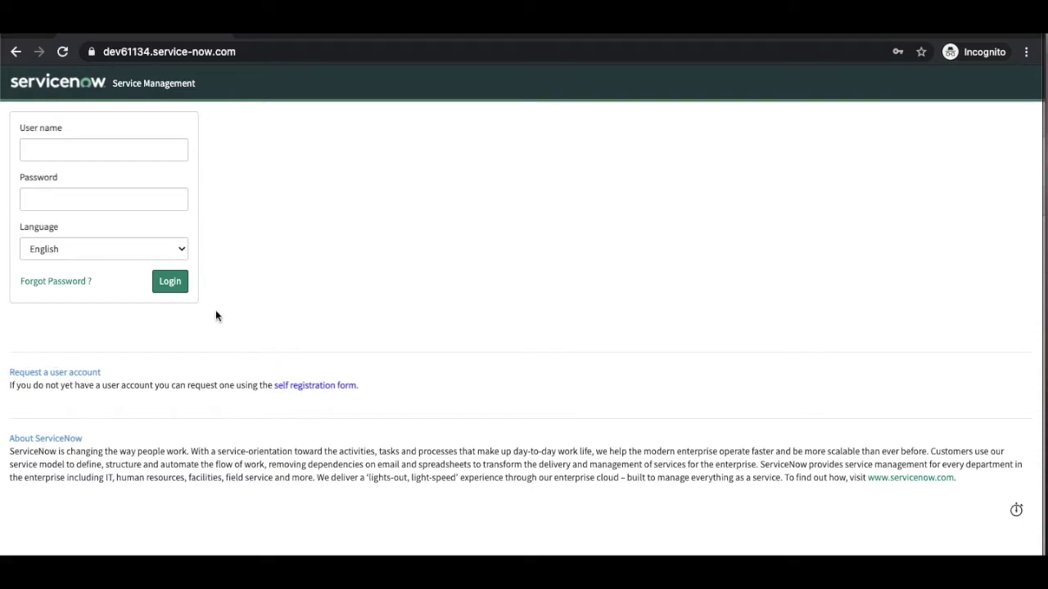
Step: Follow the 'self registration form' link on the instance login page
{"action": "left_click", "coordinate": [312, 386]}
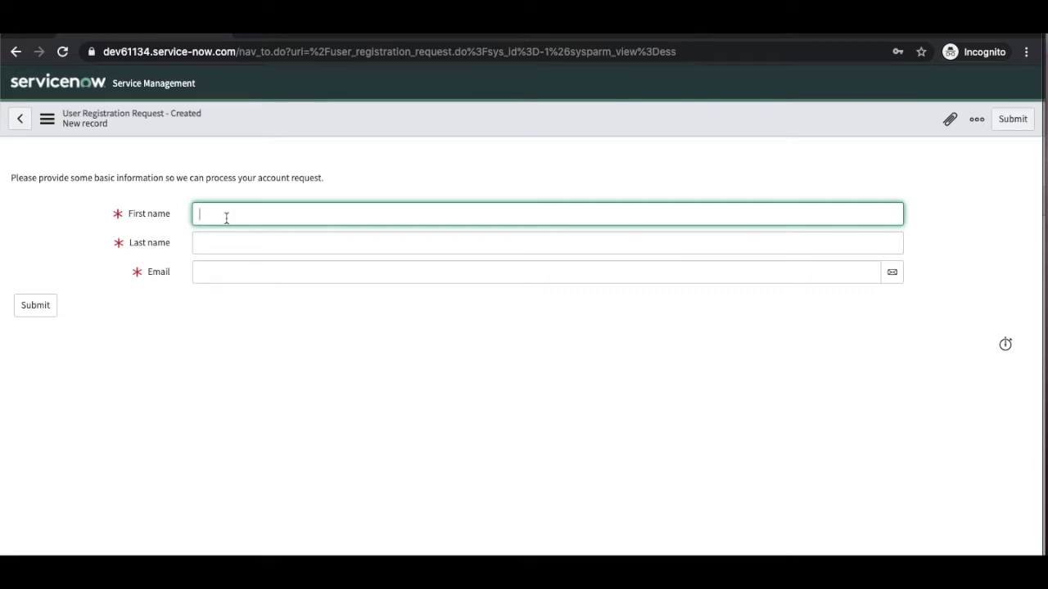
Step: List the browser's open windows from the Chrome dock icon
{"action": "right_click", "coordinate": [547, 568]}
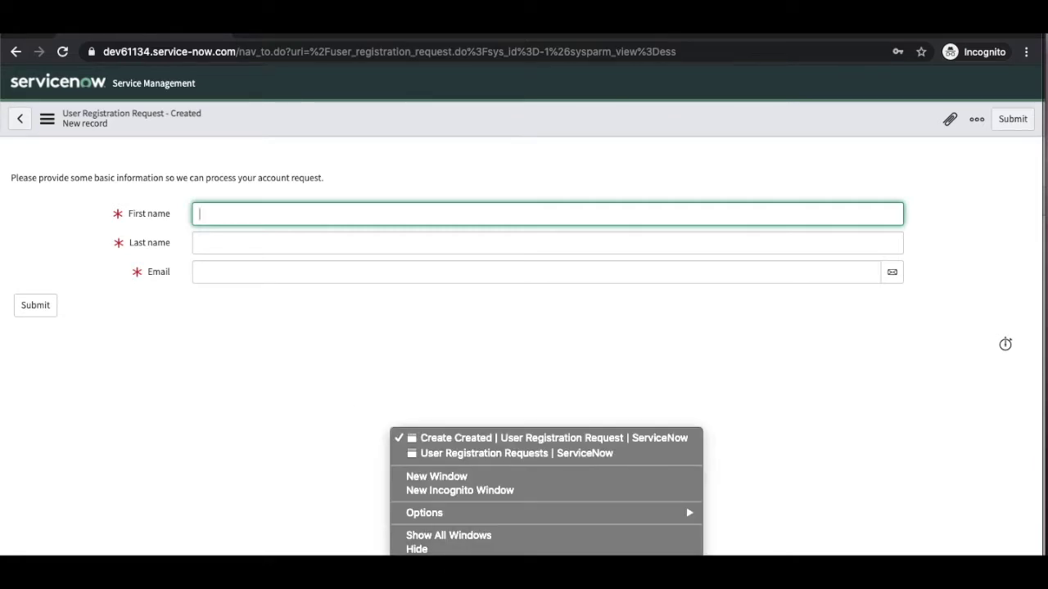
{"action": "left_click", "coordinate": [429, 455]}
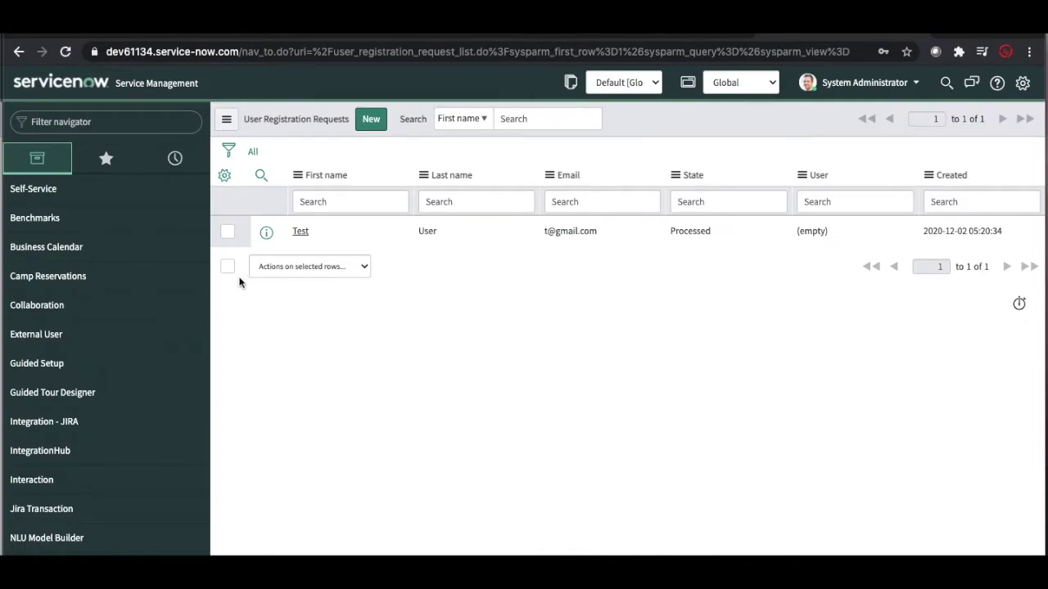
{"action": "left_click", "coordinate": [119, 116]}
{"action": "type", "text": "user r"}
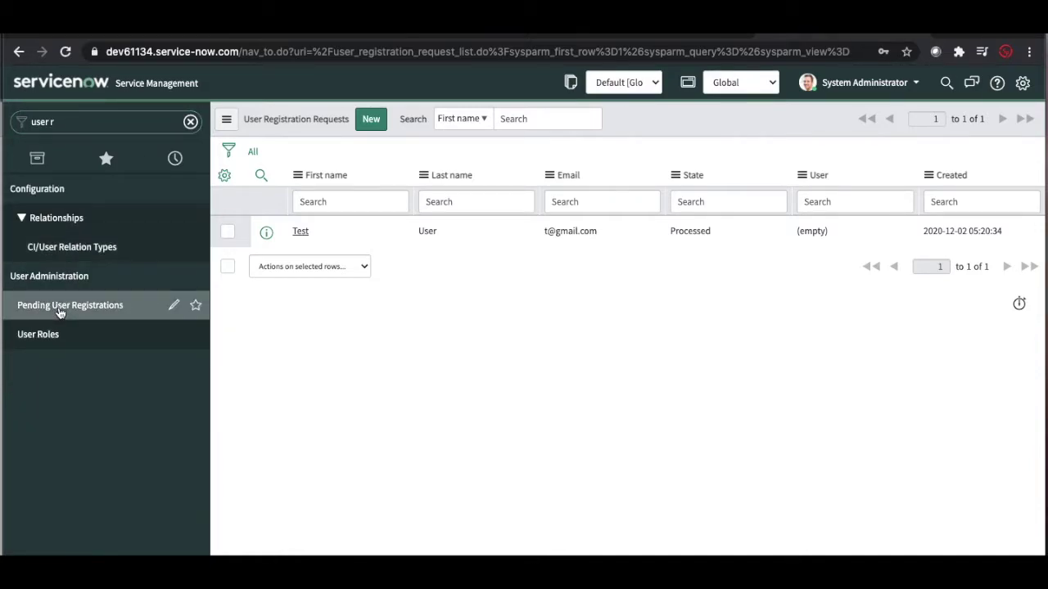
{"action": "left_click", "coordinate": [59, 310]}
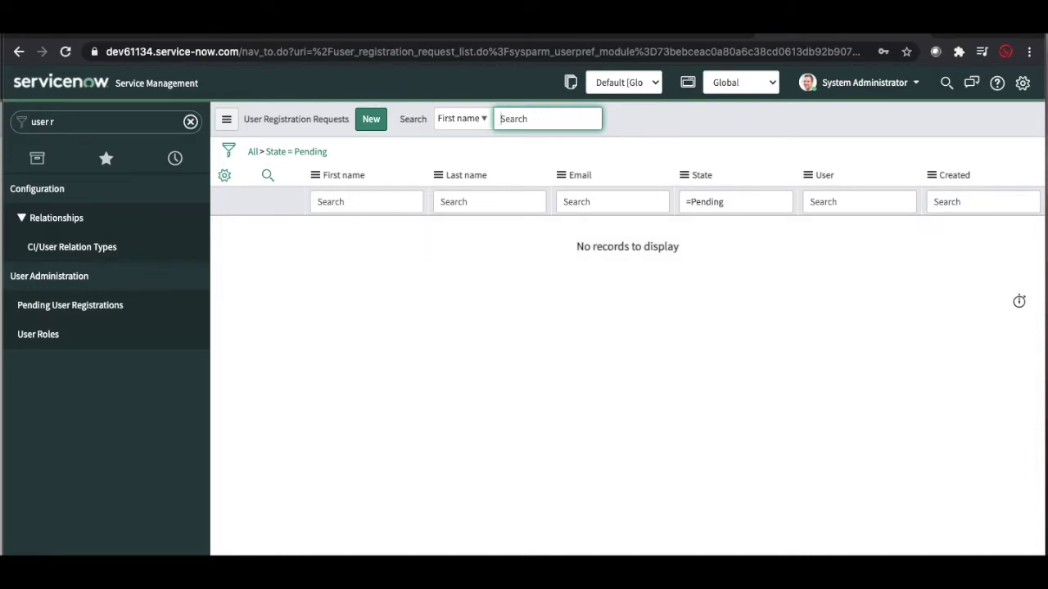
{"action": "right_click", "coordinate": [547, 572]}
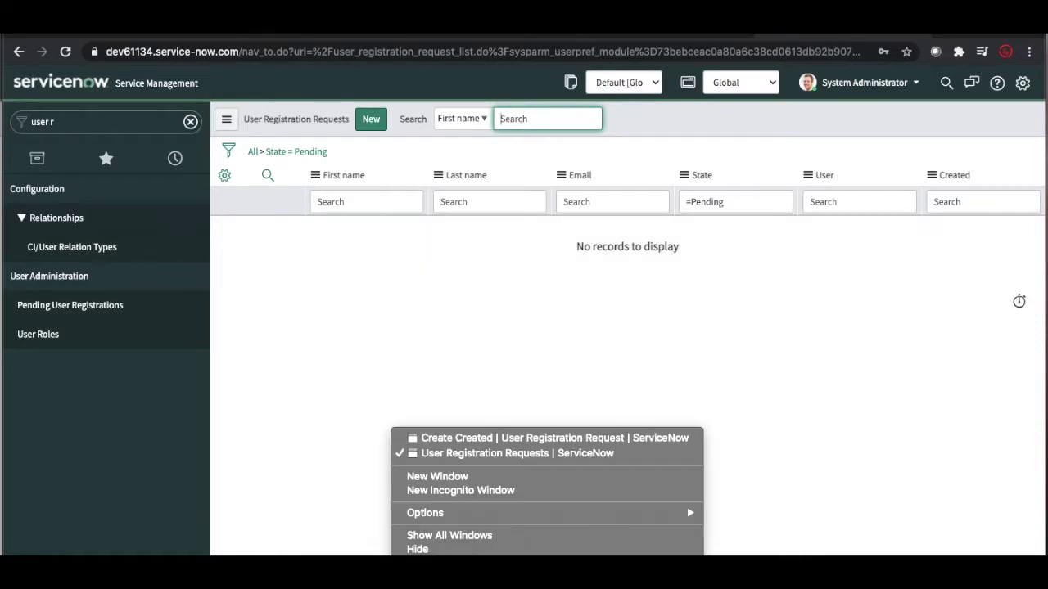
{"action": "left_click", "coordinate": [431, 439]}
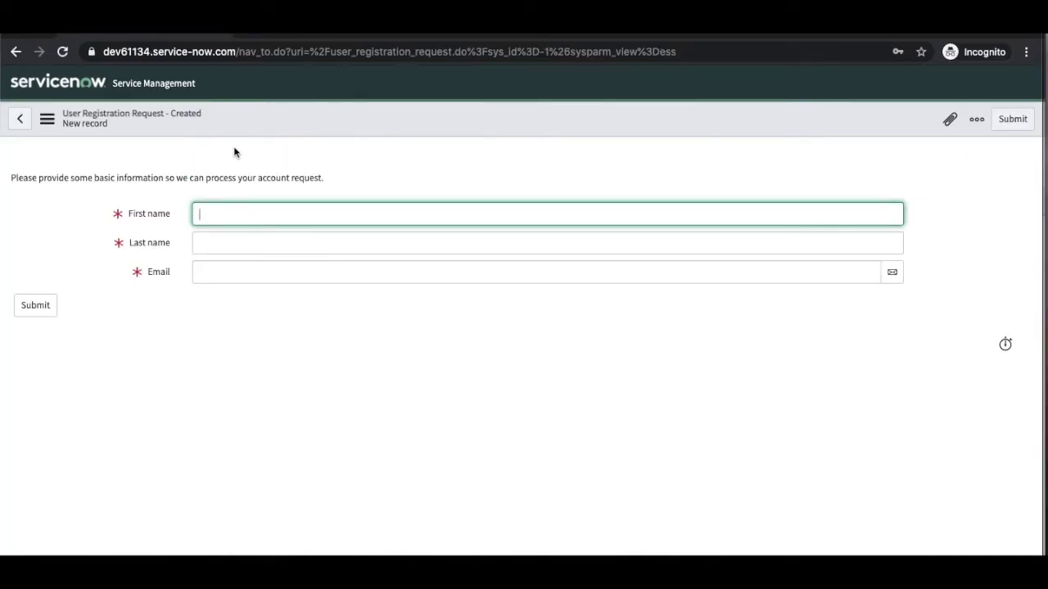
Step: Reload the instance root URL and reopen the self-registration form
{"action": "left_click", "coordinate": [242, 51]}
{"action": "left_click_drag", "start_coordinate": [242, 51], "coordinate": [819, 94]}
{"action": "key", "text": "BackSpace"}
{"action": "key", "text": "Return"}
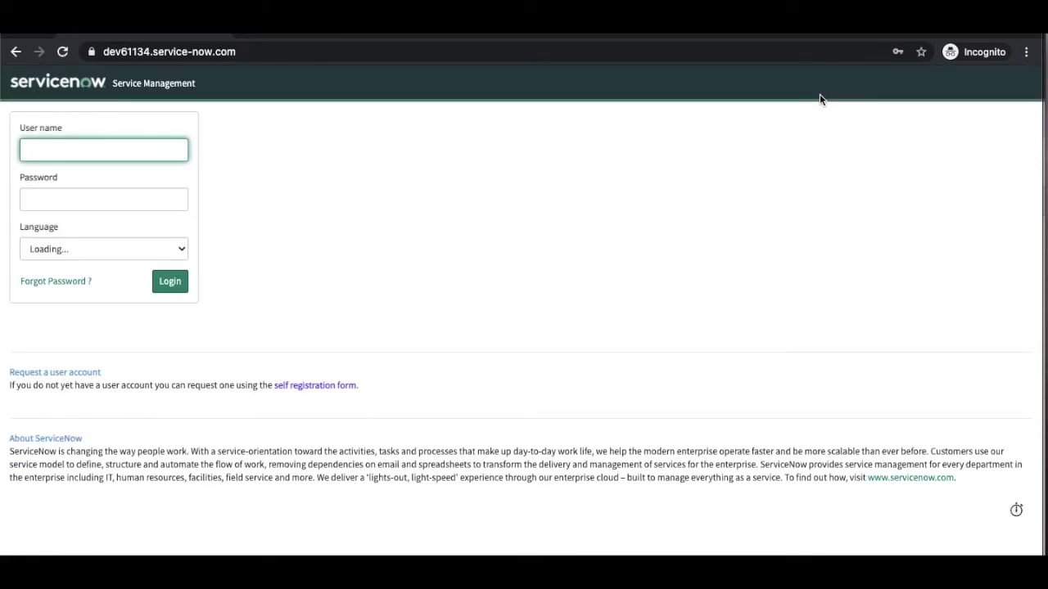
{"action": "left_click", "coordinate": [313, 388]}
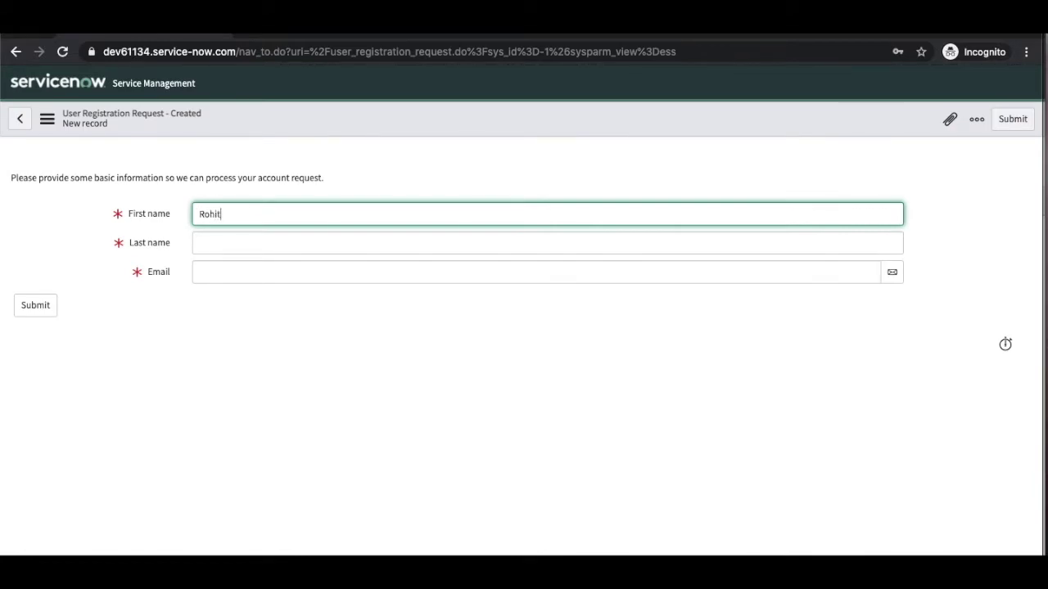
Step: Enter the guest's first name, last name and e-mail address, then submit the request
{"action": "key", "text": "Tab"}
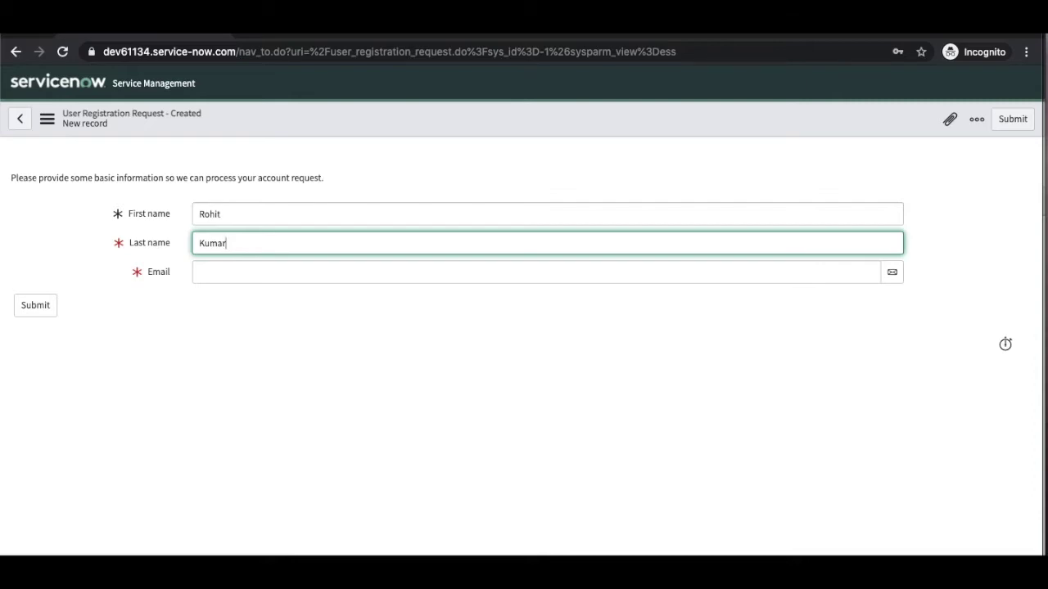
{"action": "key", "text": "Tab"}
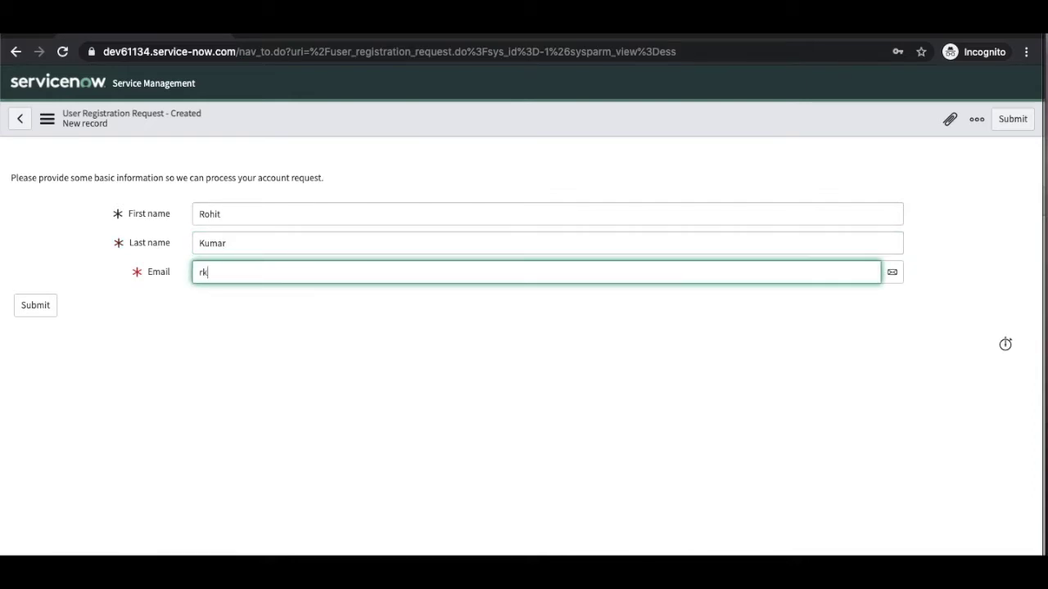
{"action": "left_click", "coordinate": [24, 311]}
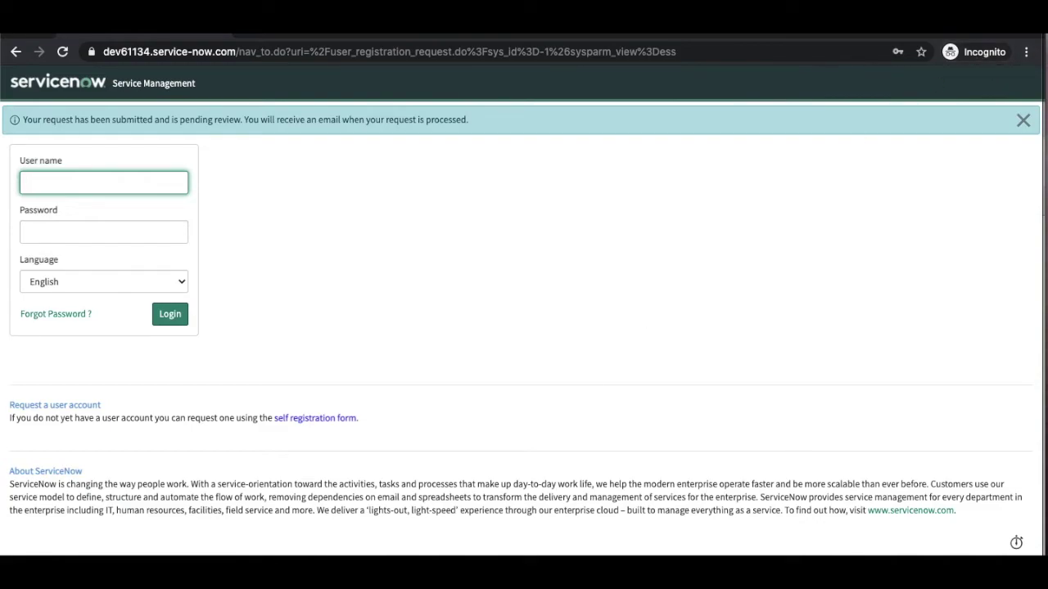
Step: Bring up the list of open browser windows from the dock
{"action": "right_click", "coordinate": [543, 582]}
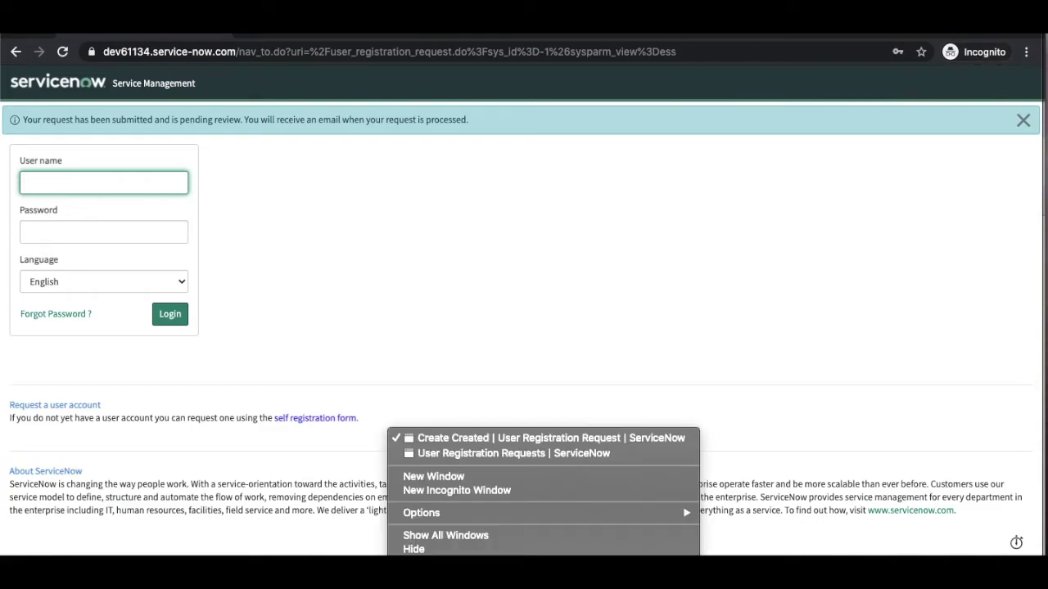
Step: Switch to the admin window, refresh Pending User Registrations, and open the guest's request
{"action": "left_click", "coordinate": [449, 455]}
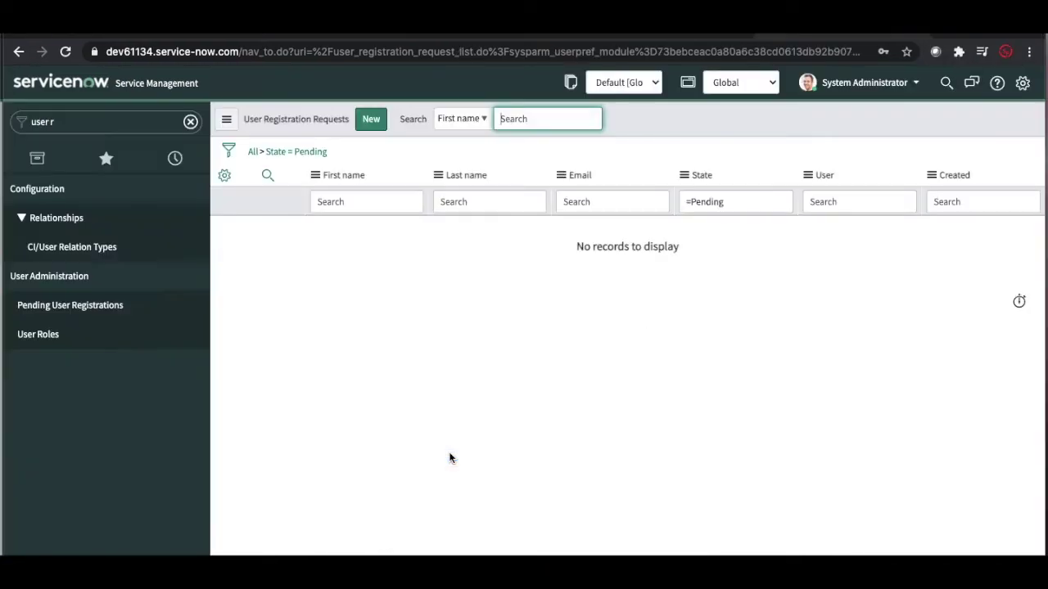
{"action": "left_click", "coordinate": [91, 309]}
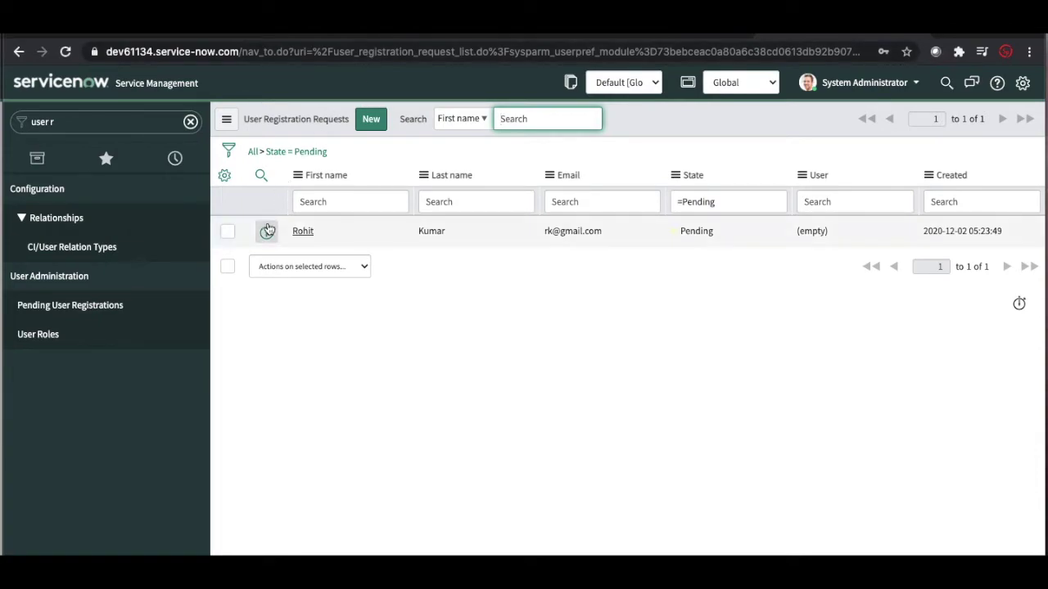
{"action": "left_click", "coordinate": [301, 238]}
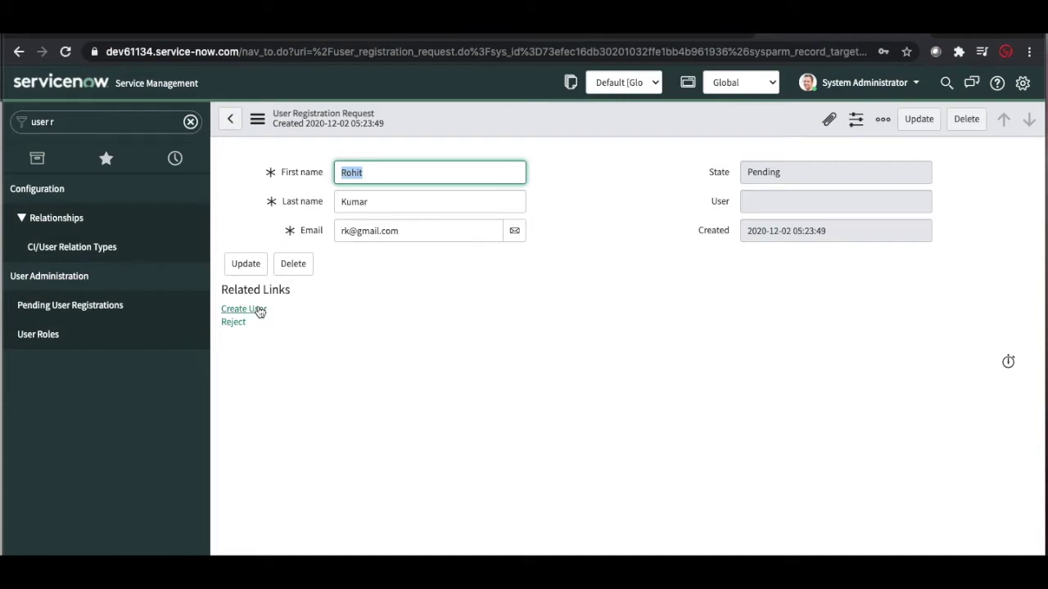
Step: Create the user account with the Create User link, then reload the pending registrations list
{"action": "left_click", "coordinate": [242, 311]}
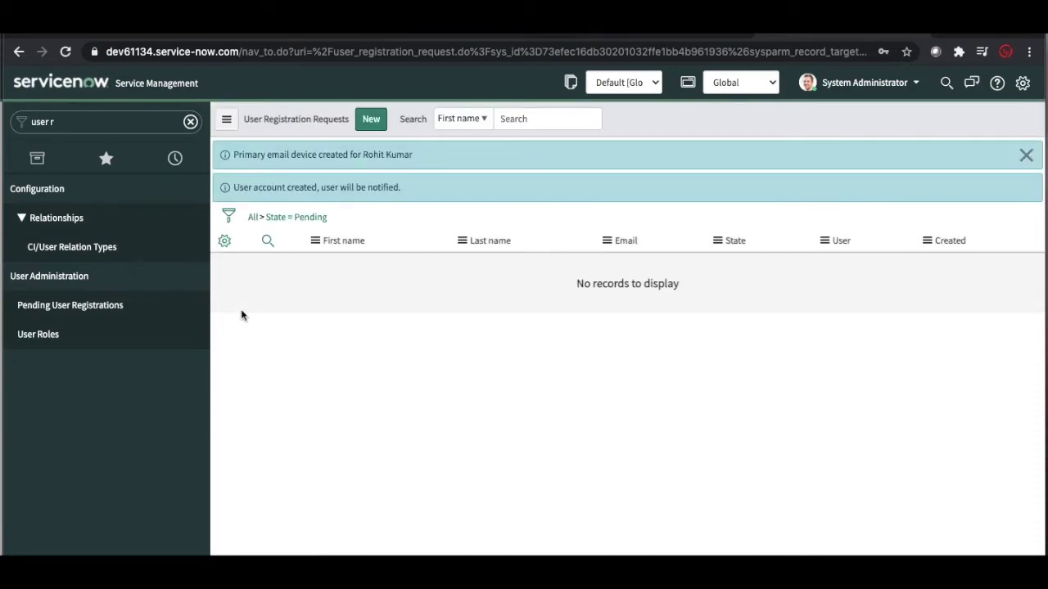
{"action": "left_click", "coordinate": [267, 219]}
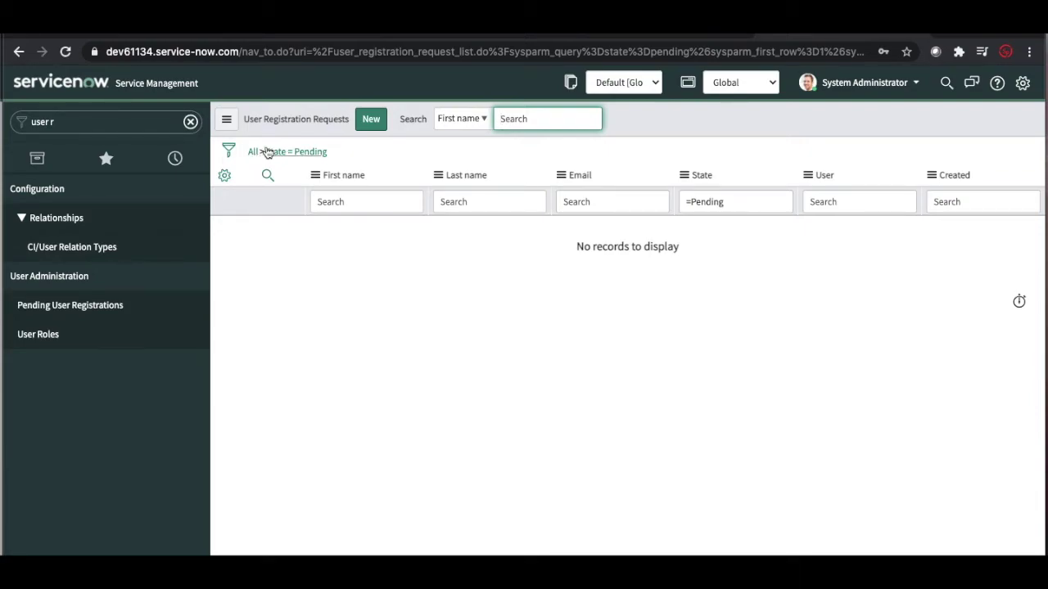
Step: Show all registration requests, open the guest's linked user account, then clear the navigator filter
{"action": "left_click", "coordinate": [261, 155]}
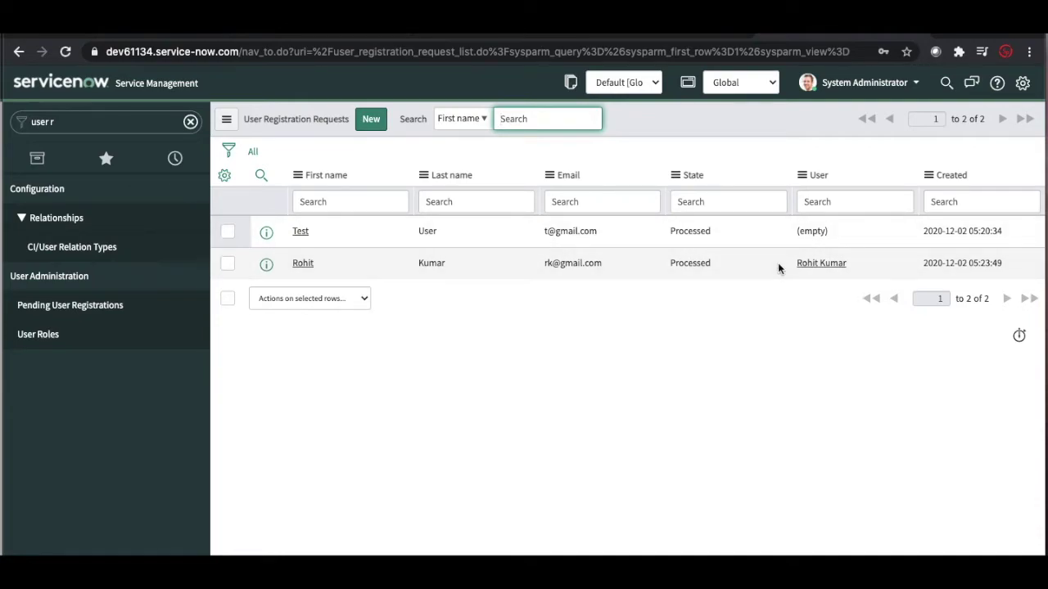
{"action": "left_click", "coordinate": [823, 271]}
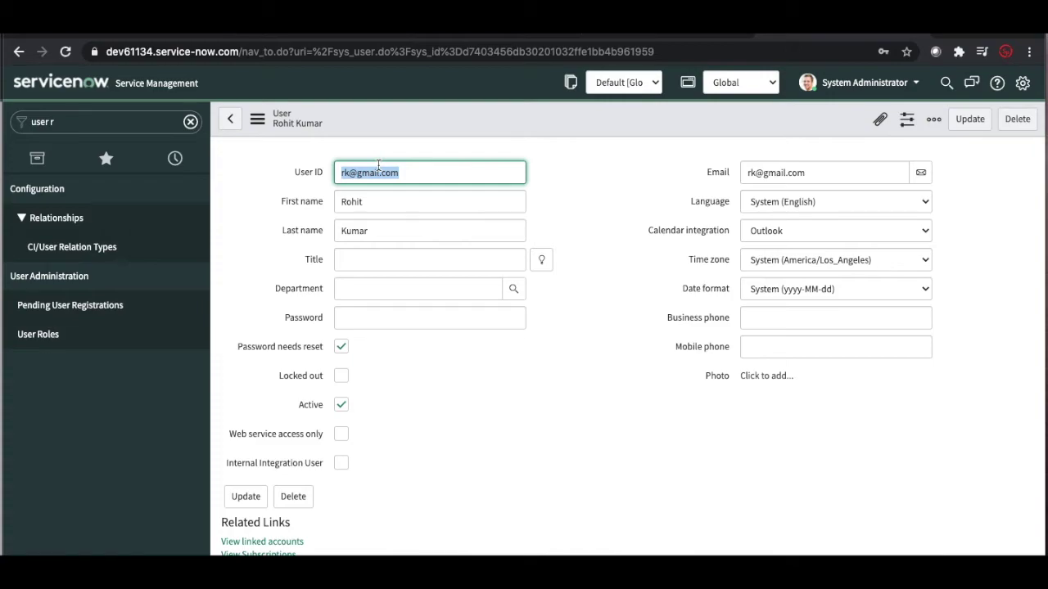
{"action": "left_click", "coordinate": [190, 122]}
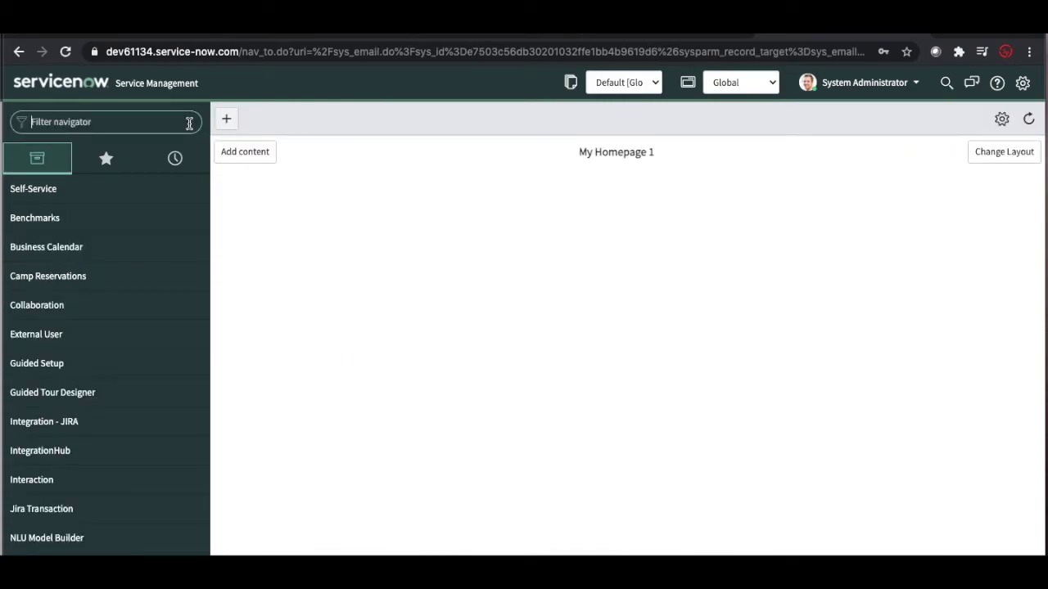
Step: Filter the navigator for 'emails', correcting the typo 'emial', and open the System Logs > Emails list
{"action": "type", "text": "emial"}
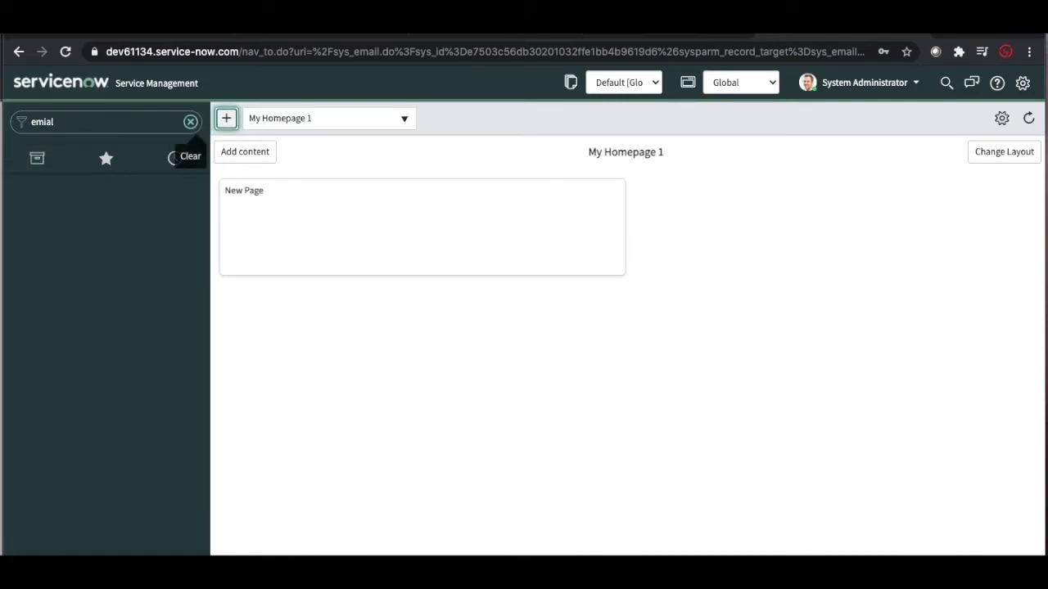
{"action": "double_click", "coordinate": [86, 120]}
{"action": "type", "text": "em"}
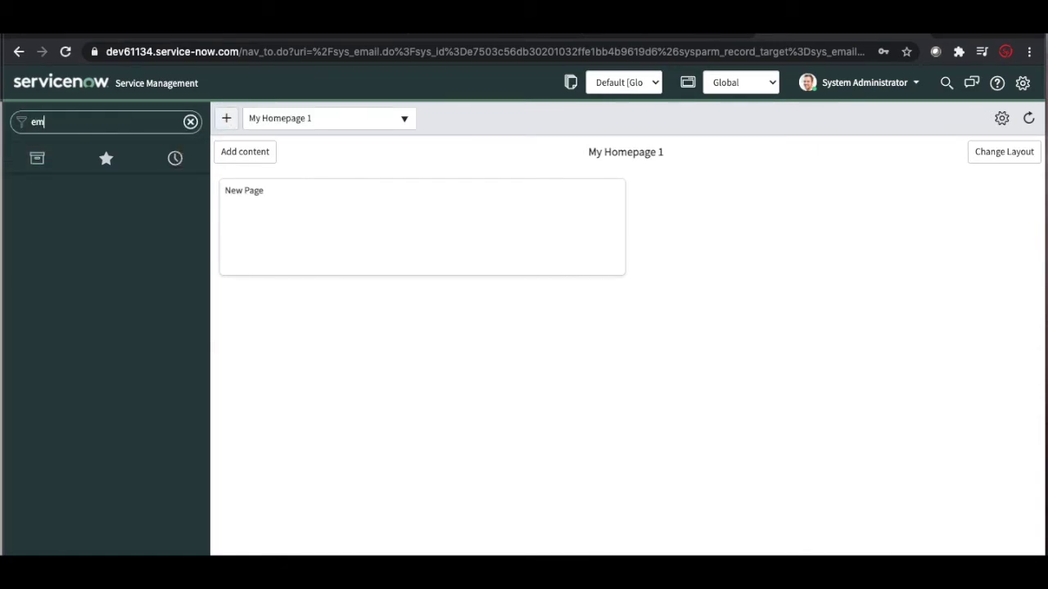
{"action": "type", "text": "ails"}
{"action": "left_click", "coordinate": [51, 232]}
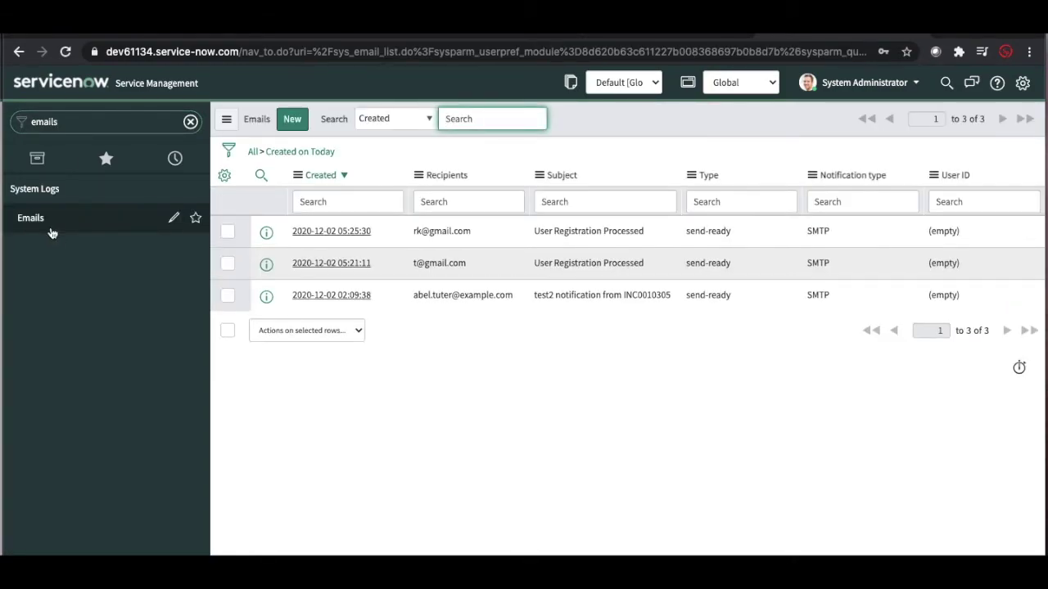
Step: Preview the HTML body of the latest User Registration Processed email and select the user ID
{"action": "left_click", "coordinate": [313, 235]}
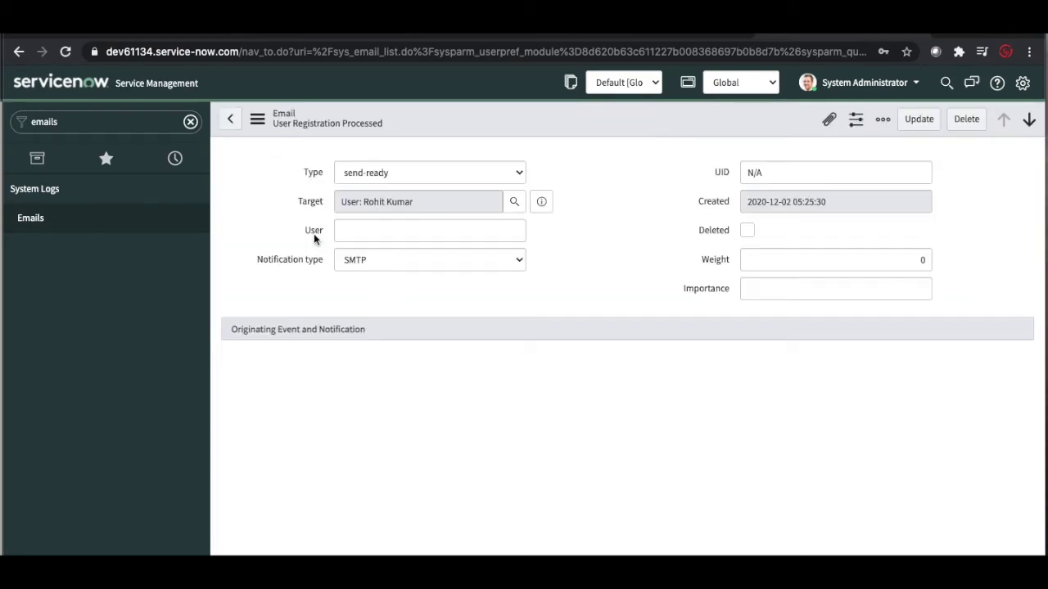
{"action": "scroll", "coordinate": [276, 381], "scroll_direction": "down", "scroll_amount": 5}
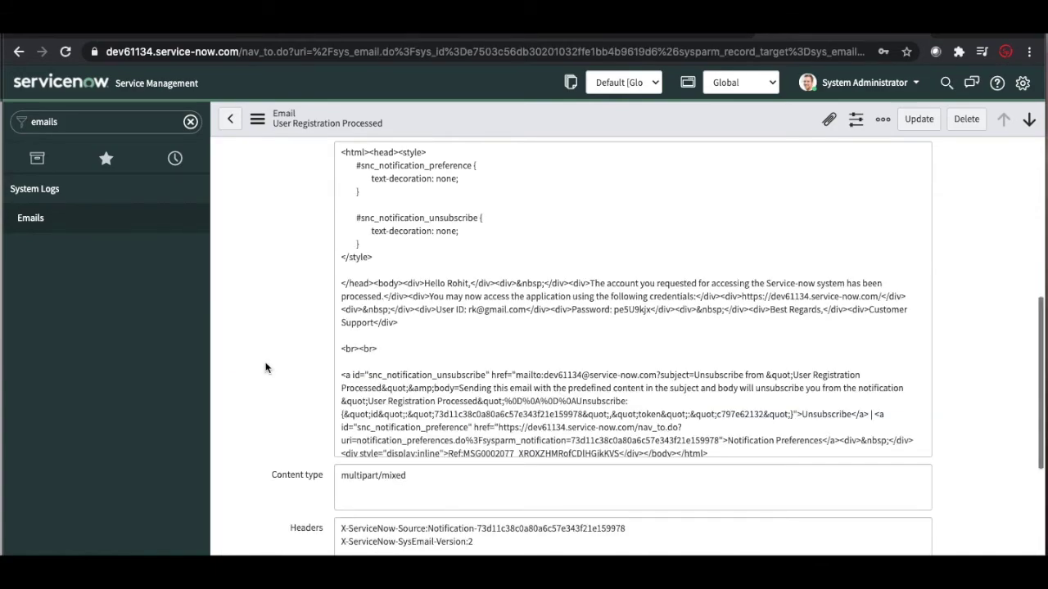
{"action": "scroll", "coordinate": [265, 367], "scroll_direction": "down", "scroll_amount": 2}
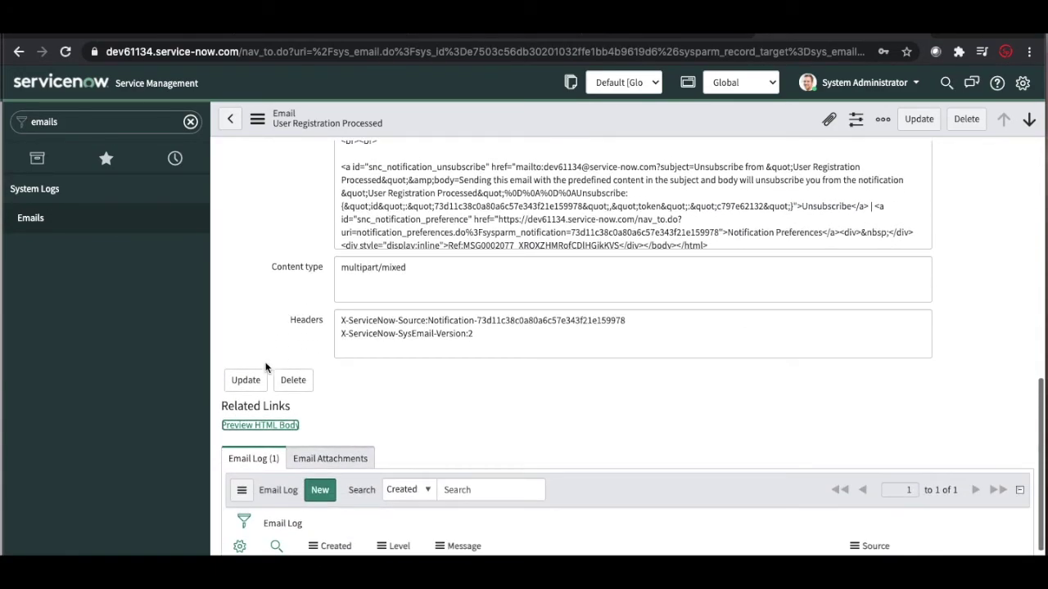
{"action": "left_click", "coordinate": [260, 425]}
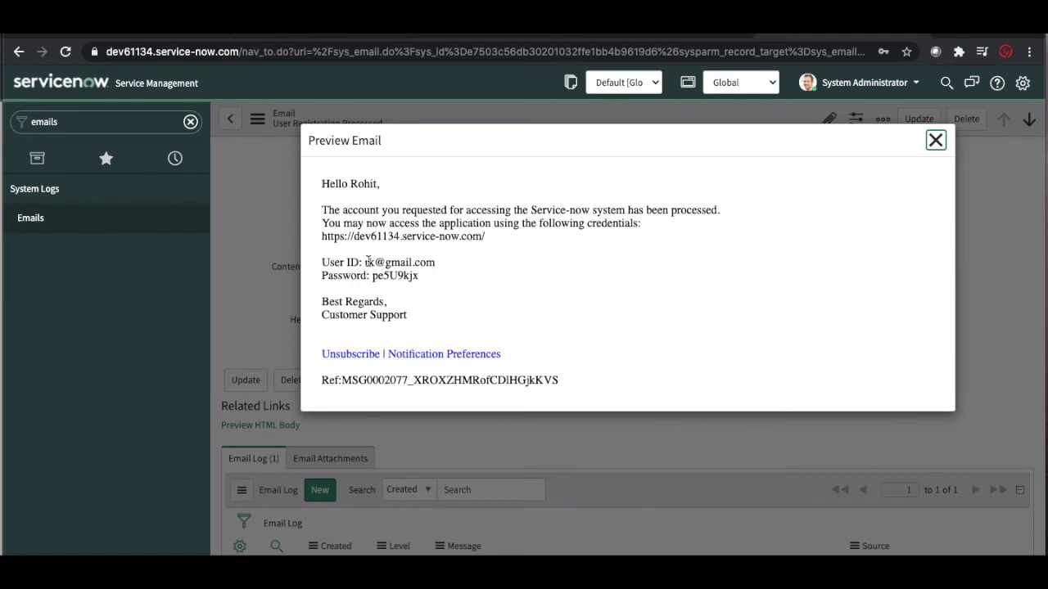
{"action": "left_click_drag", "start_coordinate": [369, 261], "coordinate": [366, 263]}
Step: Paste the copied user ID into the User name field on the private window's login page
{"action": "left_click", "coordinate": [437, 267]}
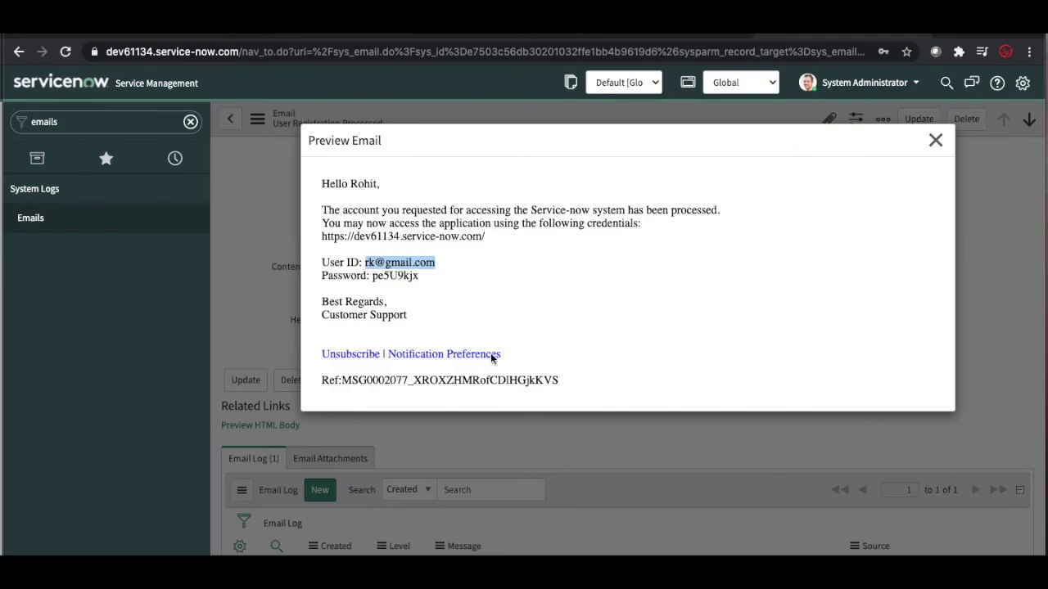
{"action": "right_click", "coordinate": [438, 573]}
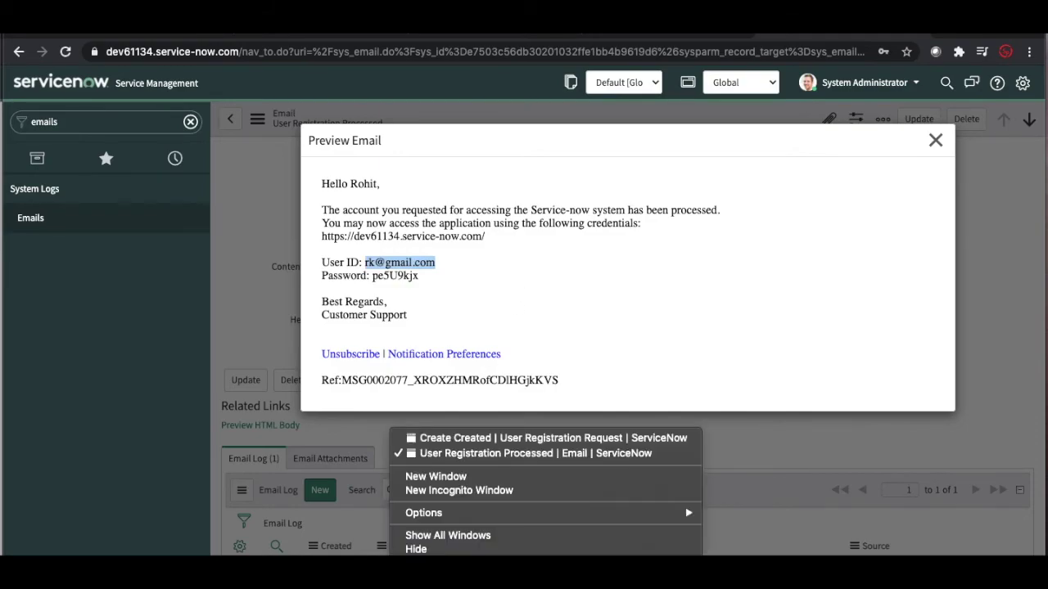
{"action": "left_click", "coordinate": [456, 440]}
{"action": "key", "text": "super+v"}
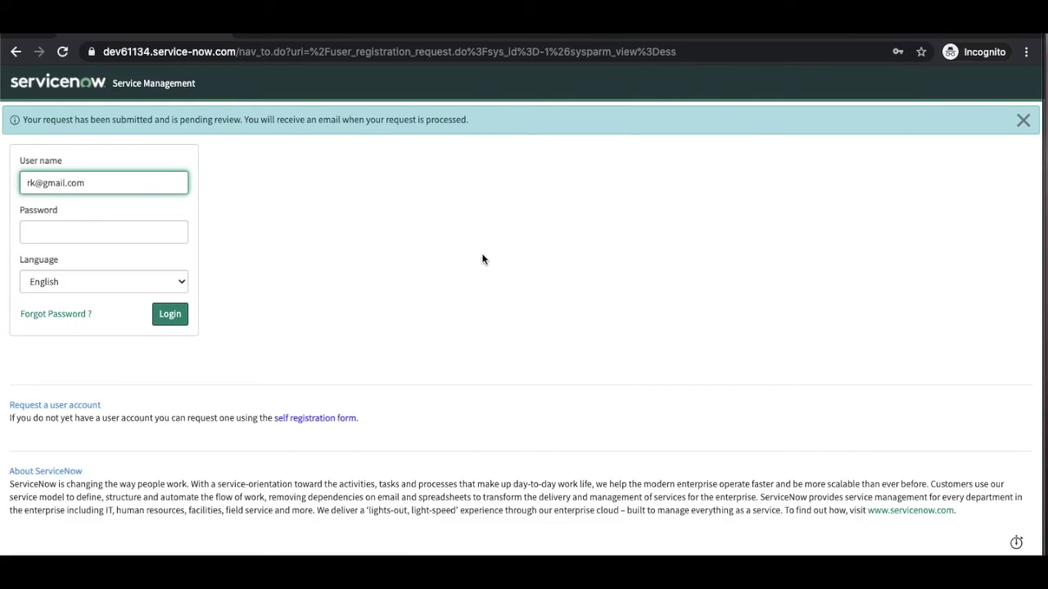
{"action": "key", "text": "Tab"}
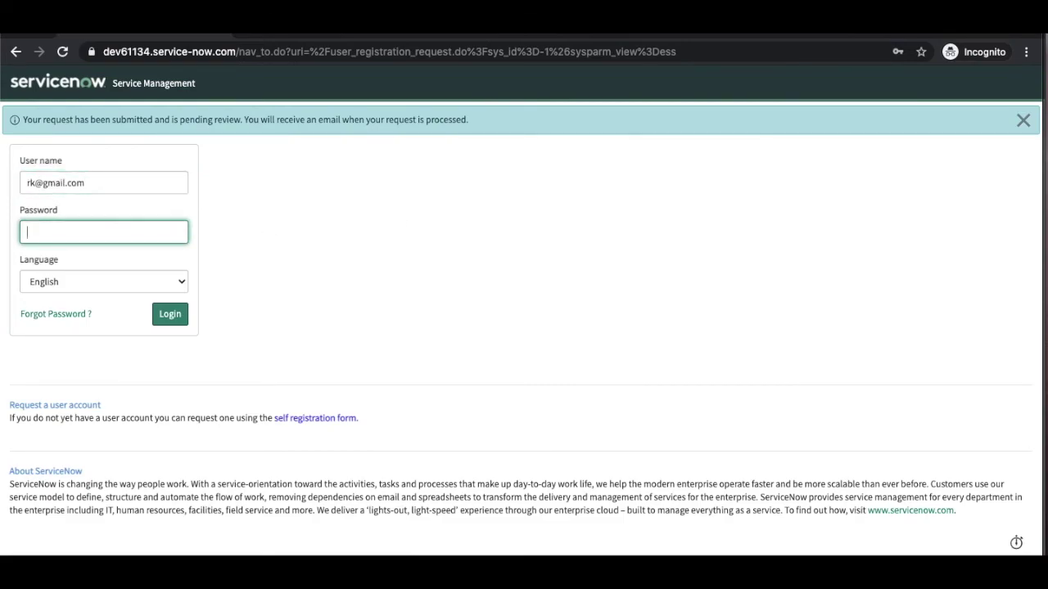
Step: Copy the emailed password from the preview and paste it into the login page's password field
{"action": "key", "text": "super+grave"}
{"action": "left_click_drag", "start_coordinate": [420, 276], "coordinate": [374, 276]}
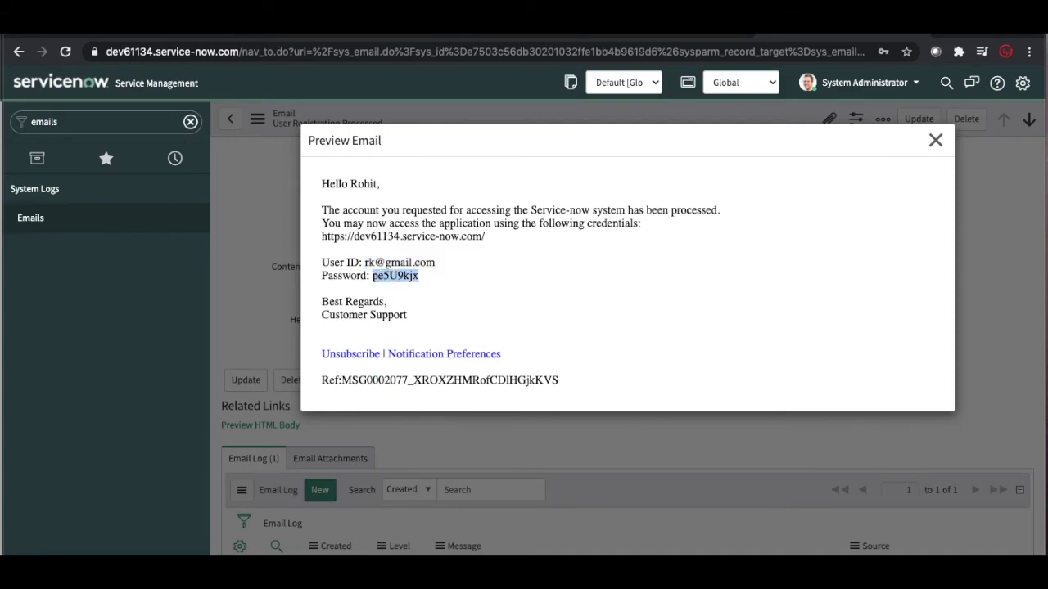
{"action": "right_click", "coordinate": [544, 573]}
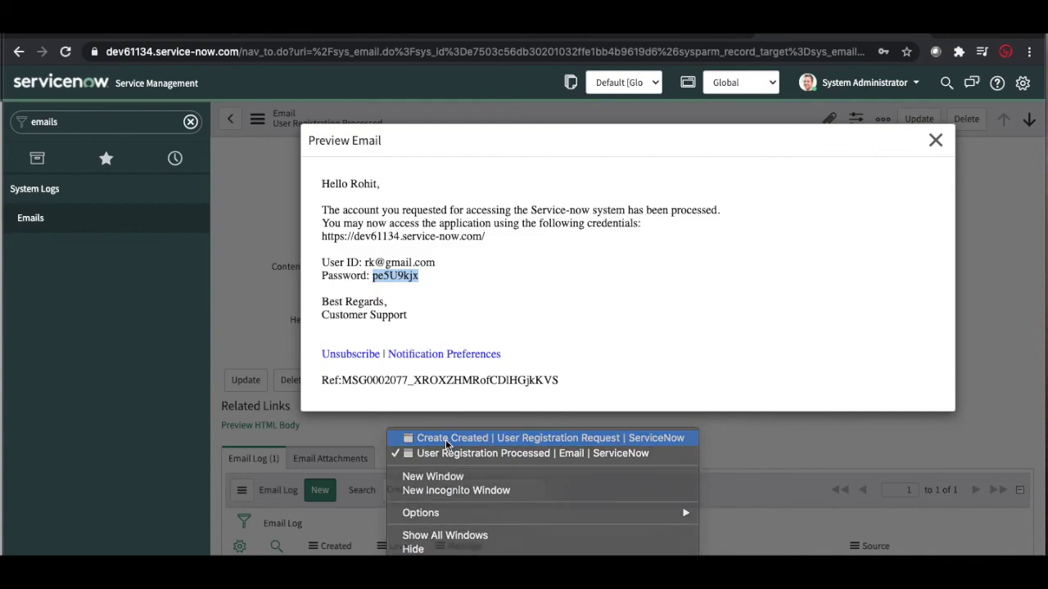
{"action": "left_click", "coordinate": [445, 440]}
{"action": "key", "text": "Tab"}
{"action": "key", "text": "ctrl+v"}
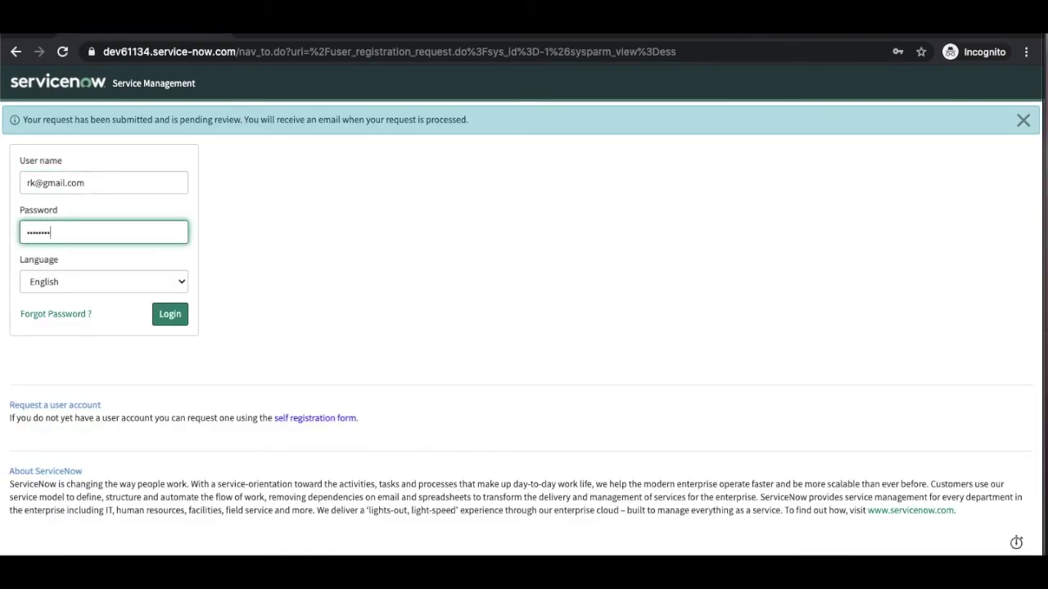
Step: Log in as the new user, then enter the emailed password as current and a new confirmed password
{"action": "left_click", "coordinate": [179, 319]}
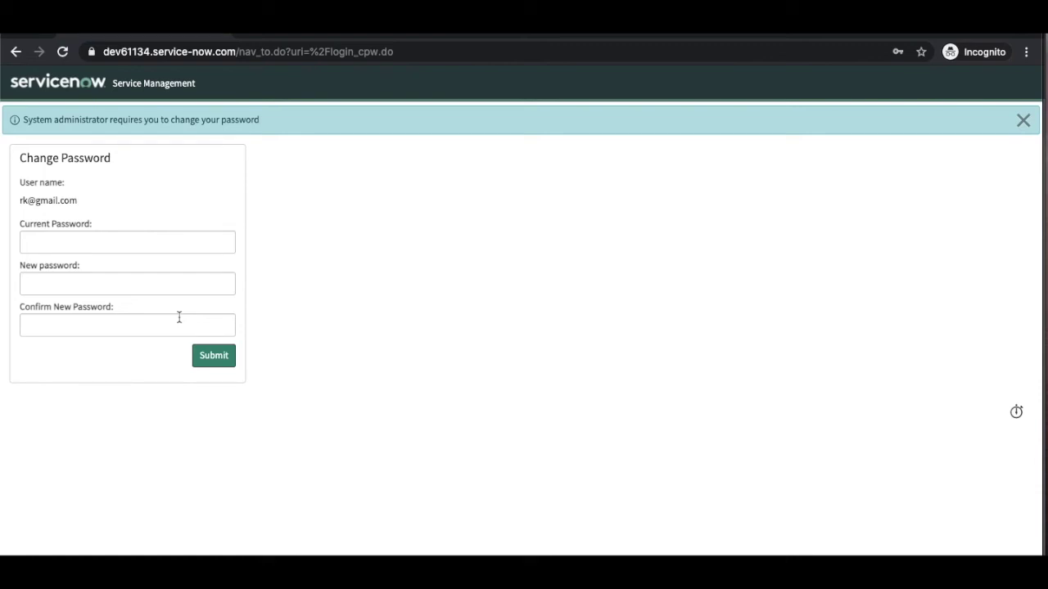
{"action": "left_click", "coordinate": [211, 244]}
{"action": "key", "text": "ctrl+v"}
{"action": "key", "text": "Tab"}
{"action": "type", "text": "********"}
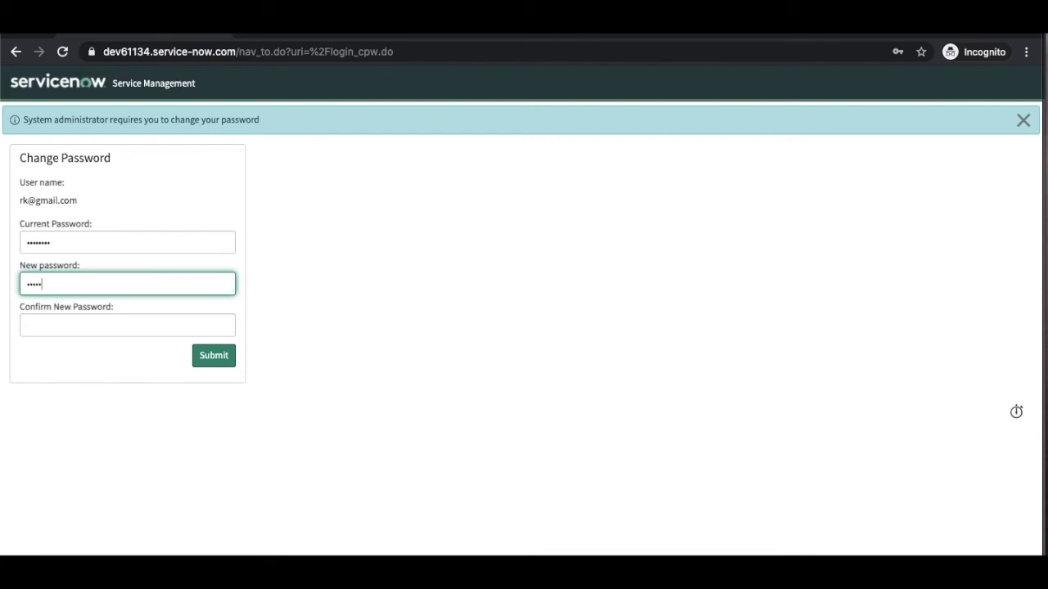
{"action": "type", "text": "*"}
{"action": "key", "text": "Tab"}
{"action": "type", "text": "*********"}
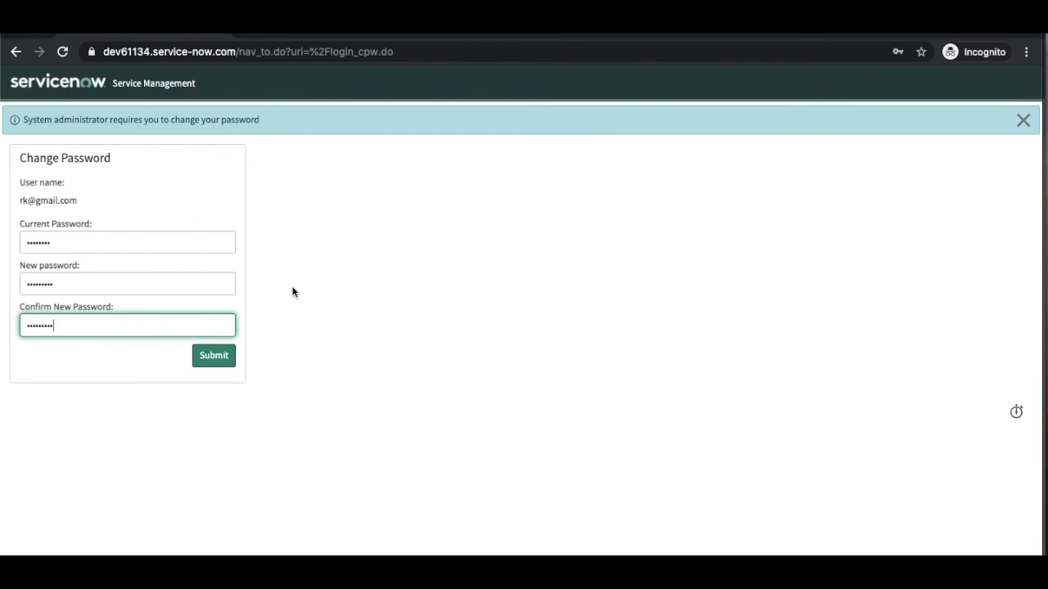
{"action": "left_click", "coordinate": [227, 359]}
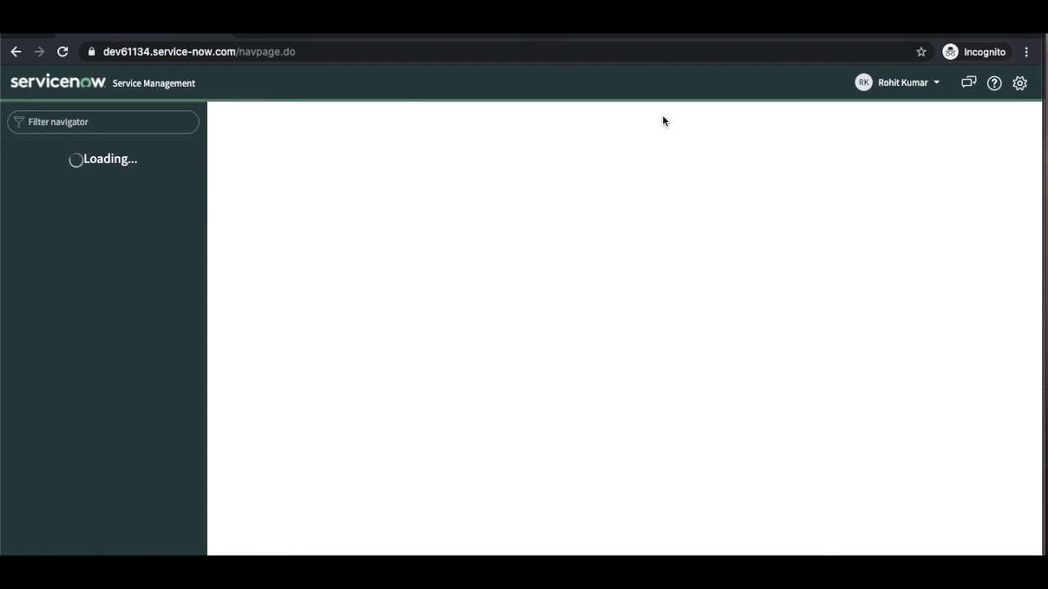
Step: Open the new user's account menu and scroll through the Self Service homepage
{"action": "left_click", "coordinate": [898, 83]}
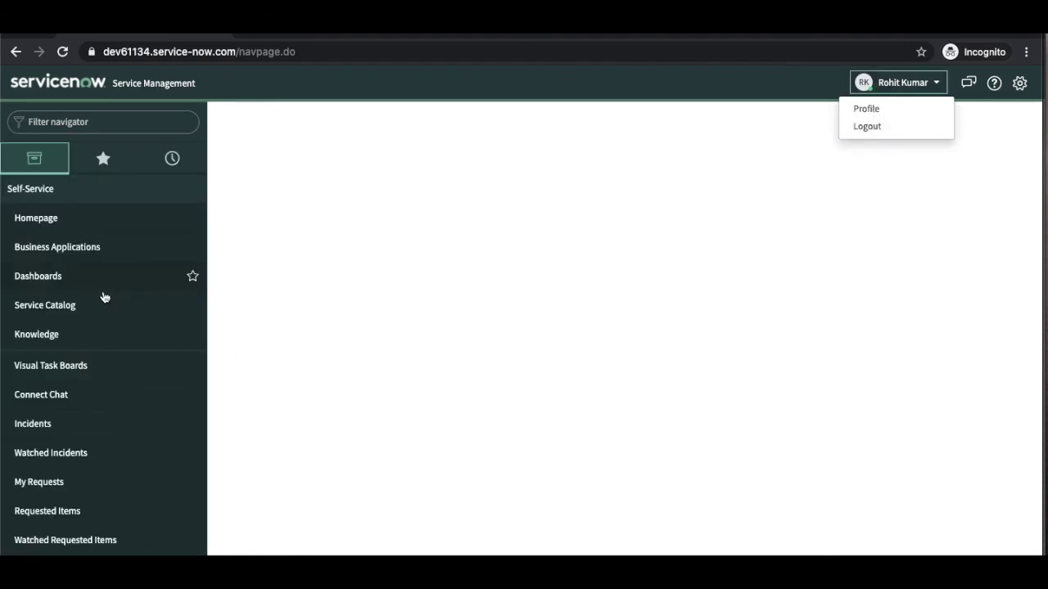
{"action": "scroll", "coordinate": [107, 297], "scroll_direction": "down", "scroll_amount": 6}
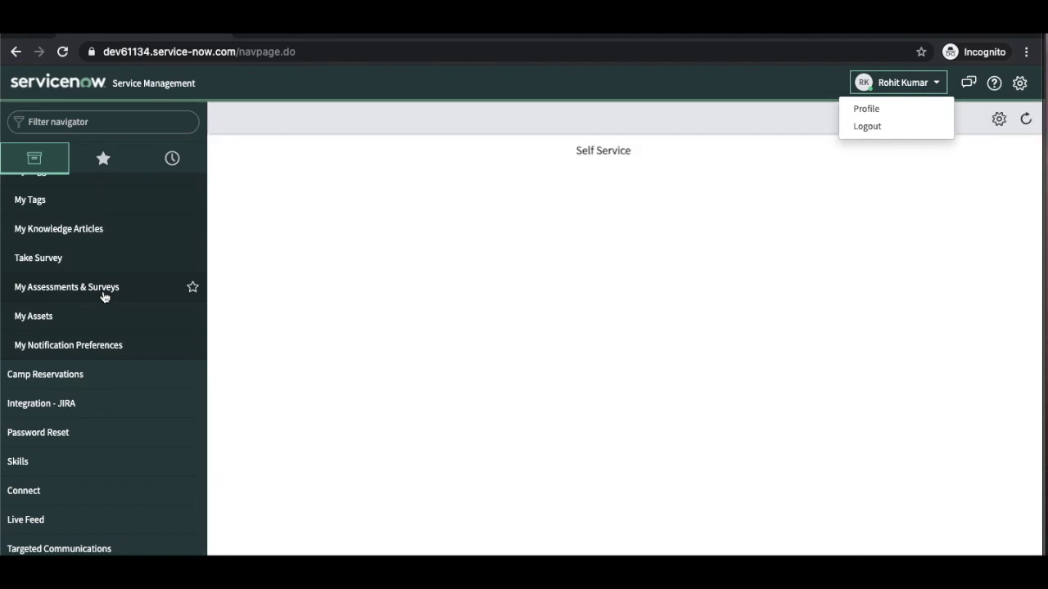
{"action": "scroll", "coordinate": [104, 296], "scroll_direction": "up", "scroll_amount": 6}
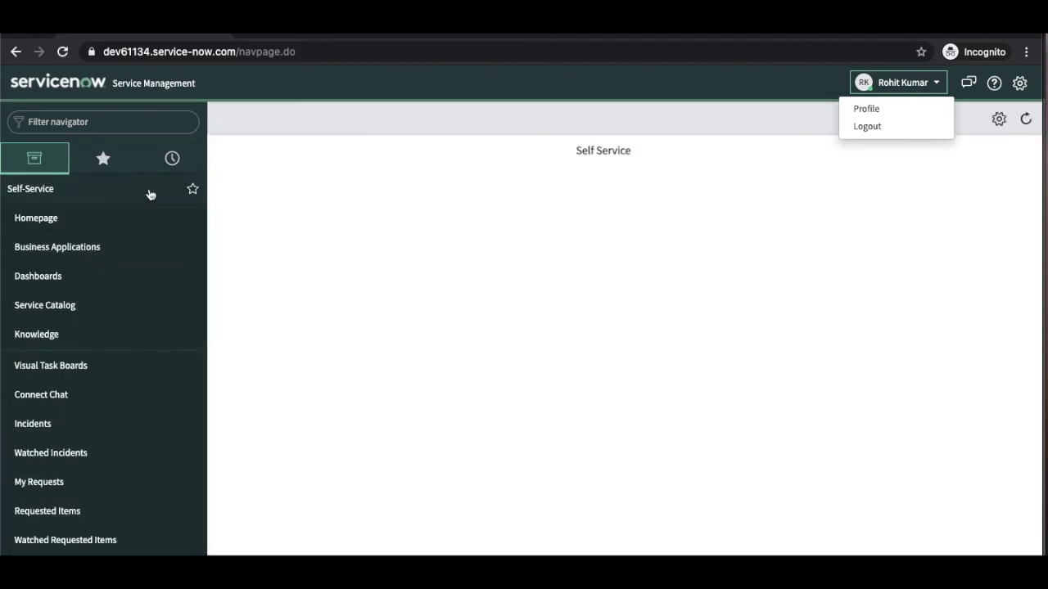